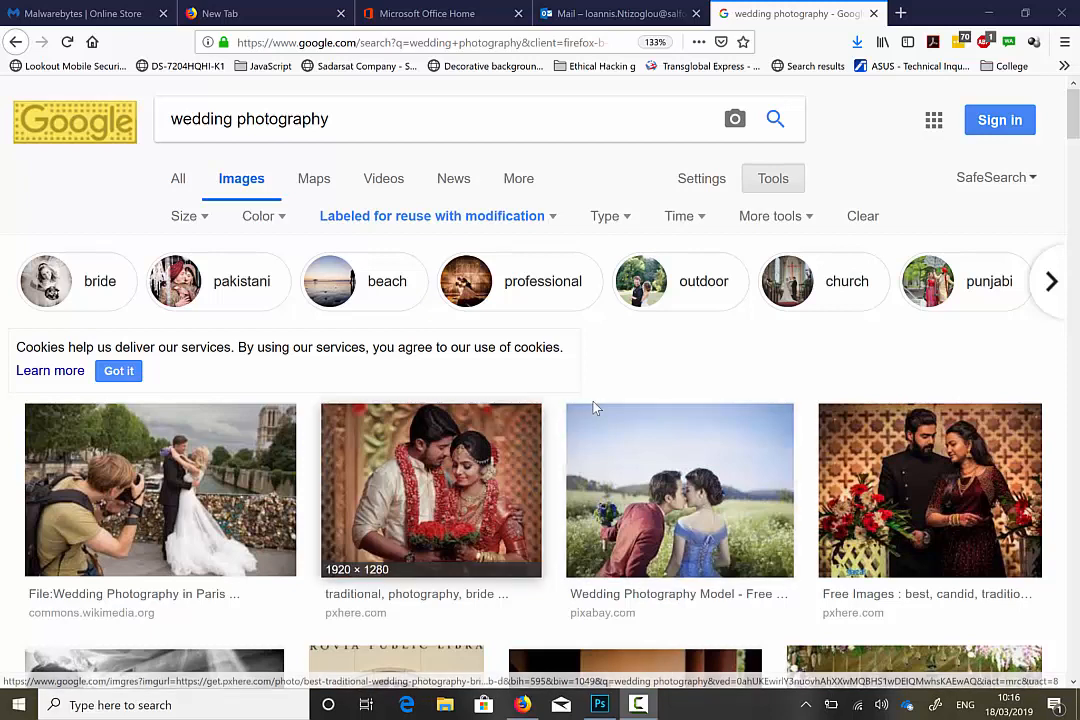
Step: Preview the photo of the couple with red garlands in the wedding photography image results
{"action": "left_click", "coordinate": [593, 408]}
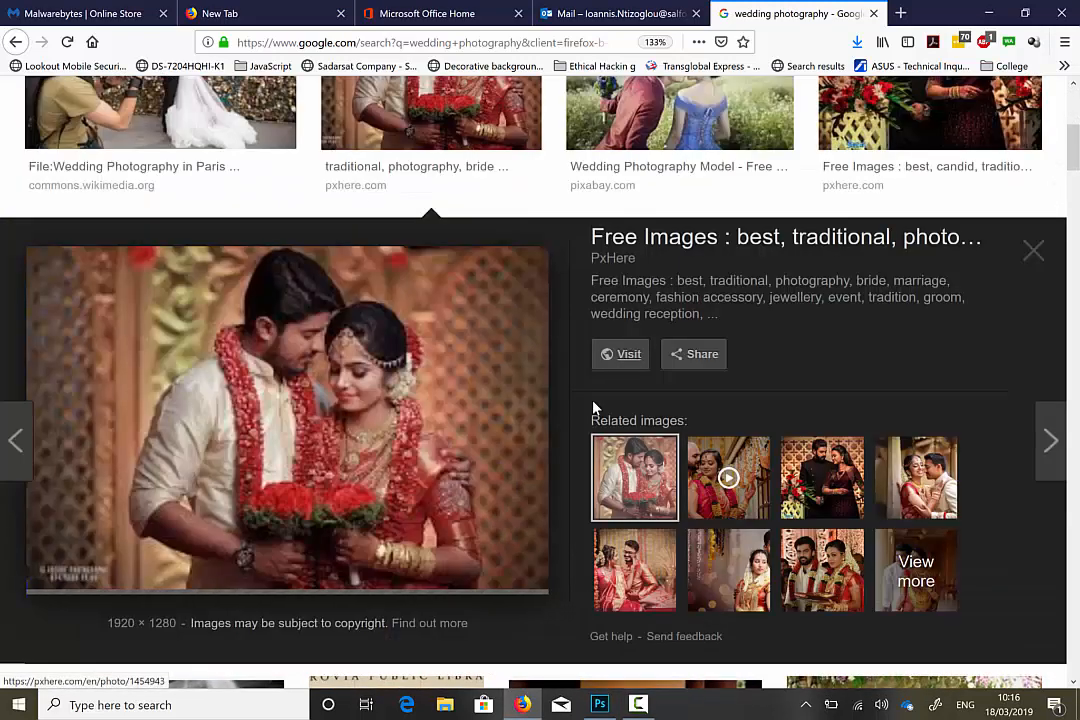
{"action": "scroll", "coordinate": [593, 408], "scroll_direction": "up", "scroll_amount": 4}
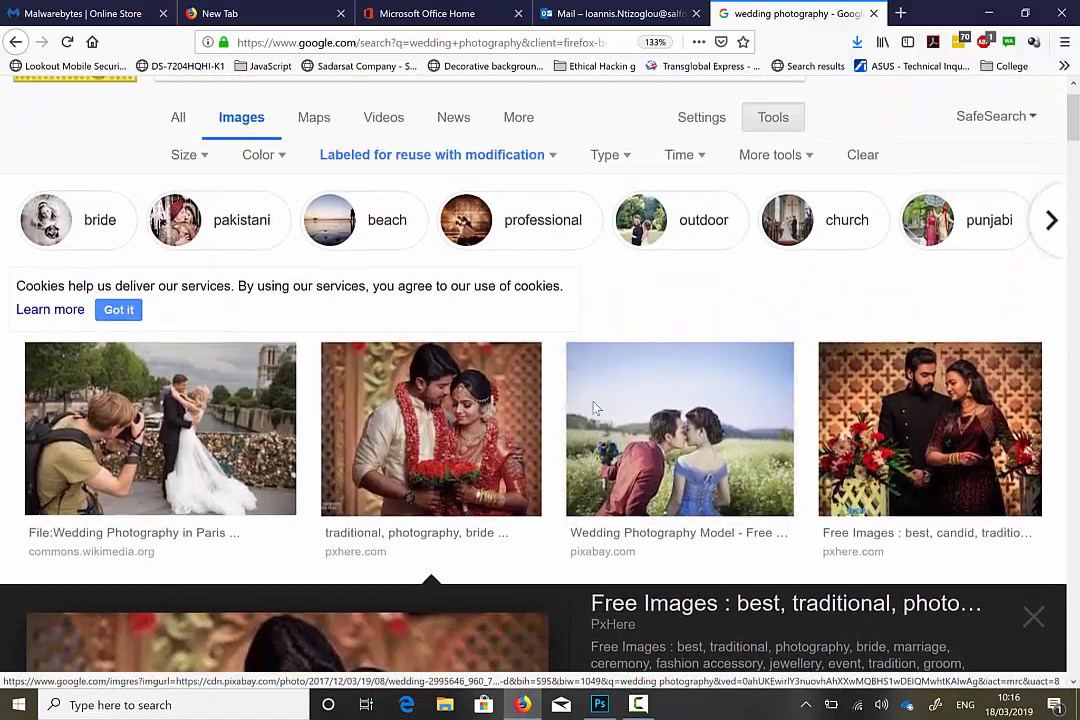
{"action": "scroll", "coordinate": [593, 408], "scroll_direction": "up", "scroll_amount": 1}
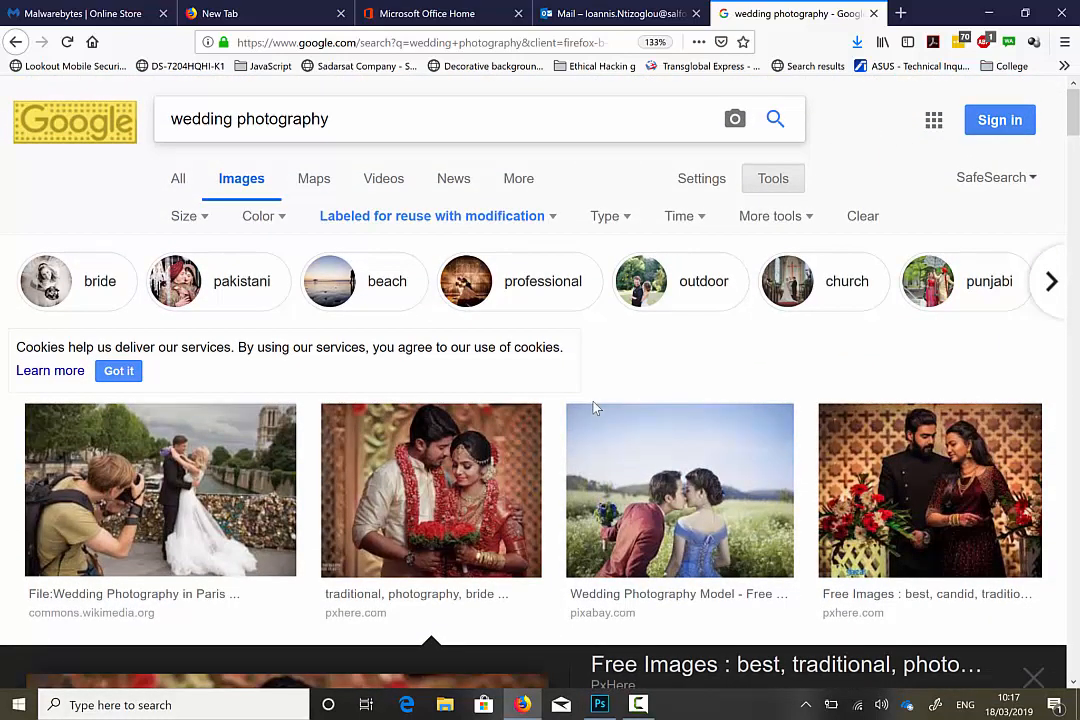
Step: Show the search filters and list the usage-rights options for the image results
{"action": "left_click", "coordinate": [773, 178]}
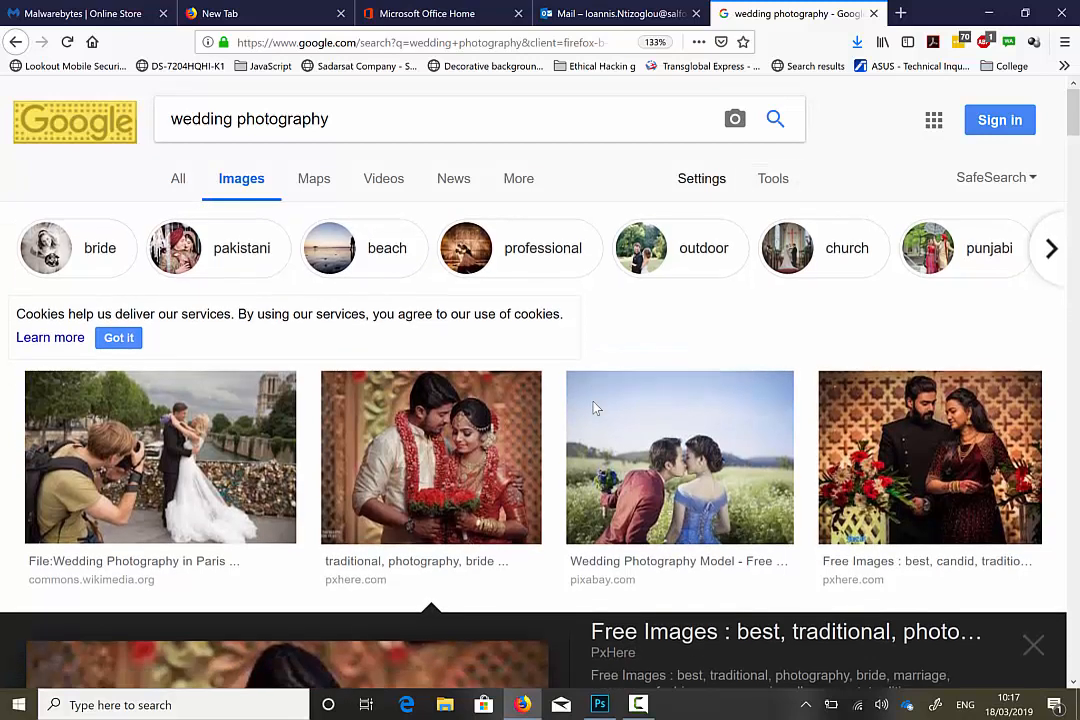
{"action": "left_click", "coordinate": [773, 178]}
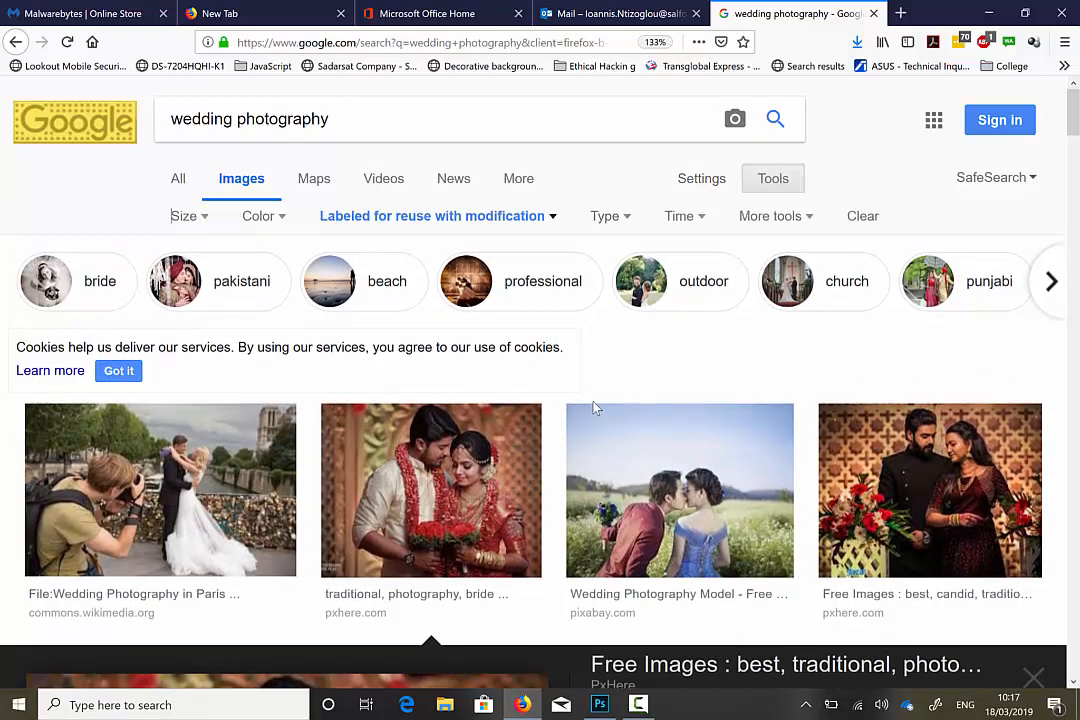
{"action": "left_click", "coordinate": [437, 216]}
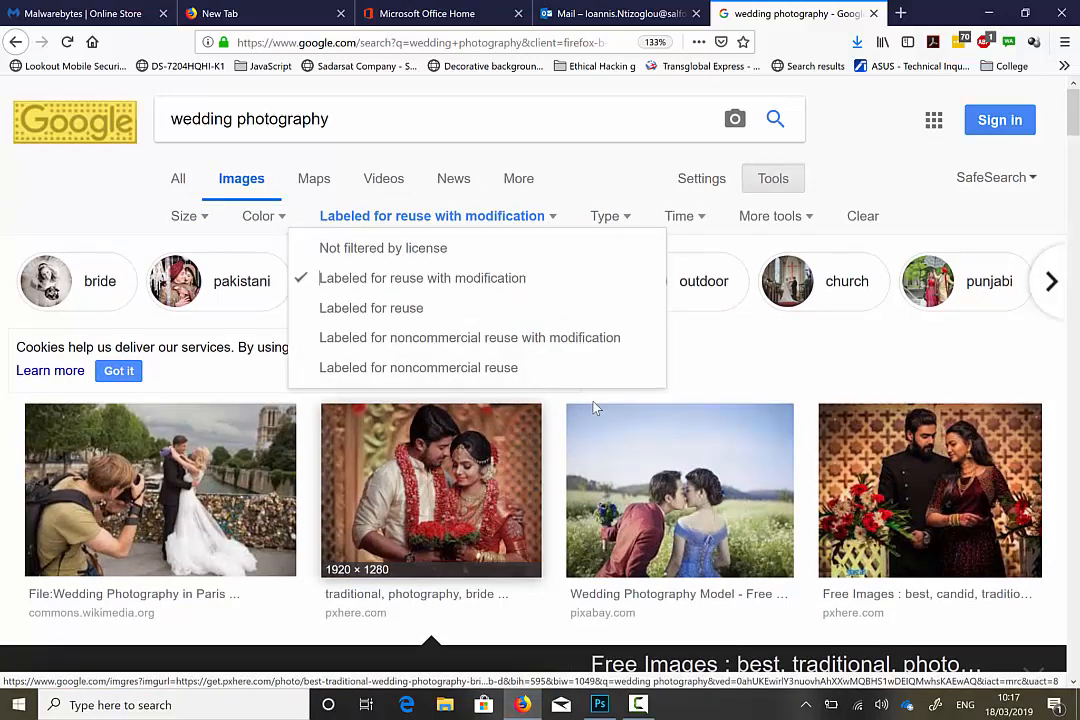
Step: Select the photo of the couple with red garlands and open its PxHere page in a new tab
{"action": "left_click_drag", "start_coordinate": [431, 490], "coordinate": [445, 510]}
{"action": "left_click", "coordinate": [431, 490]}
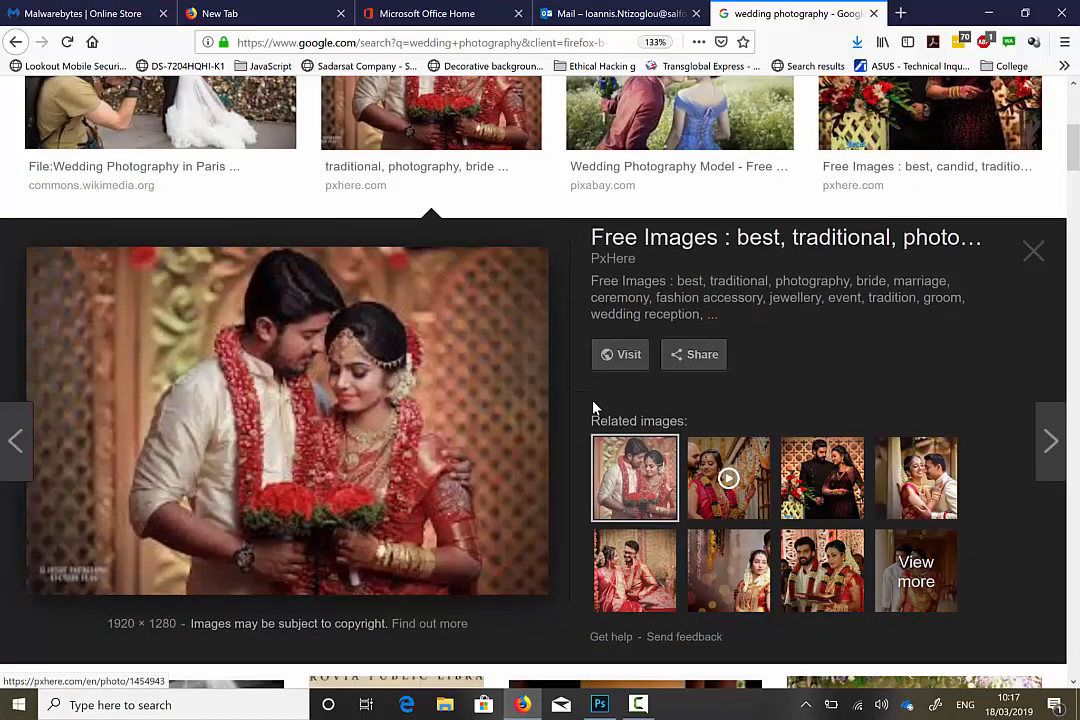
{"action": "right_click", "coordinate": [356, 392]}
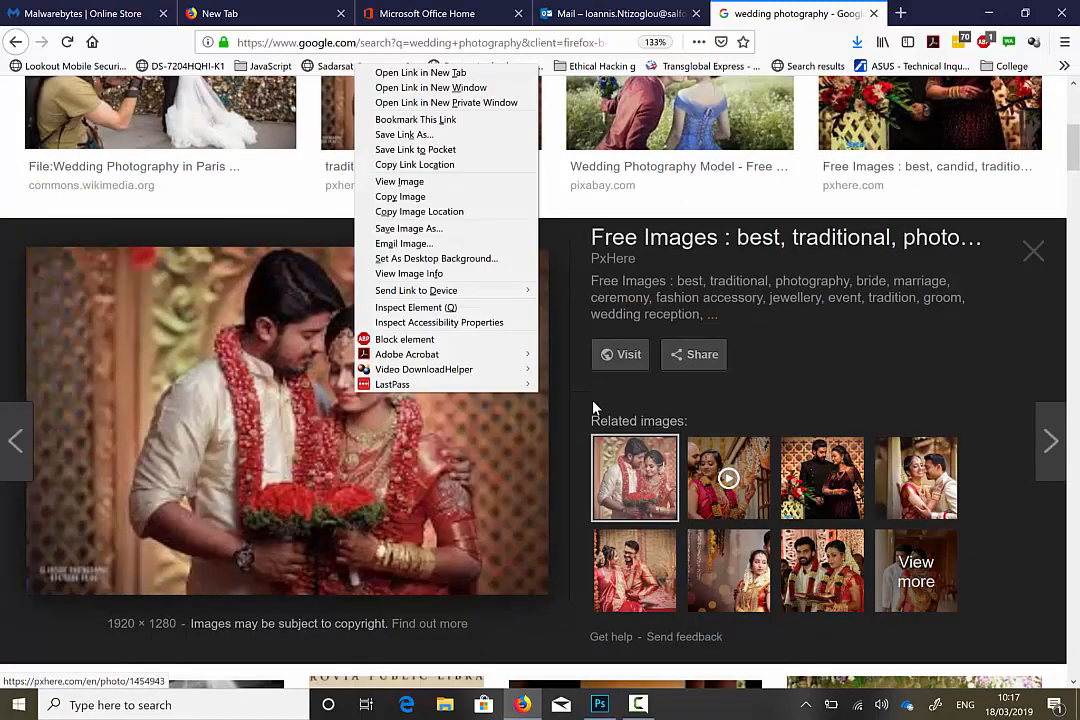
{"action": "left_click", "coordinate": [420, 72]}
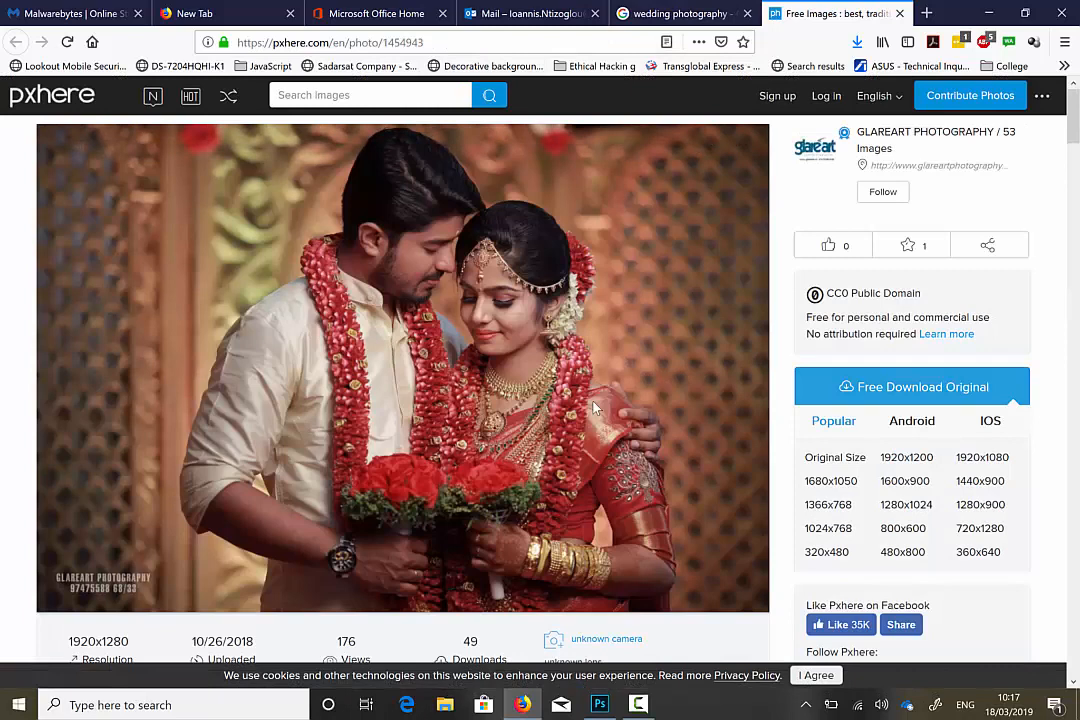
Step: Start the photo's download on PxHere and log in with the saved account credentials
{"action": "left_click", "coordinate": [593, 401]}
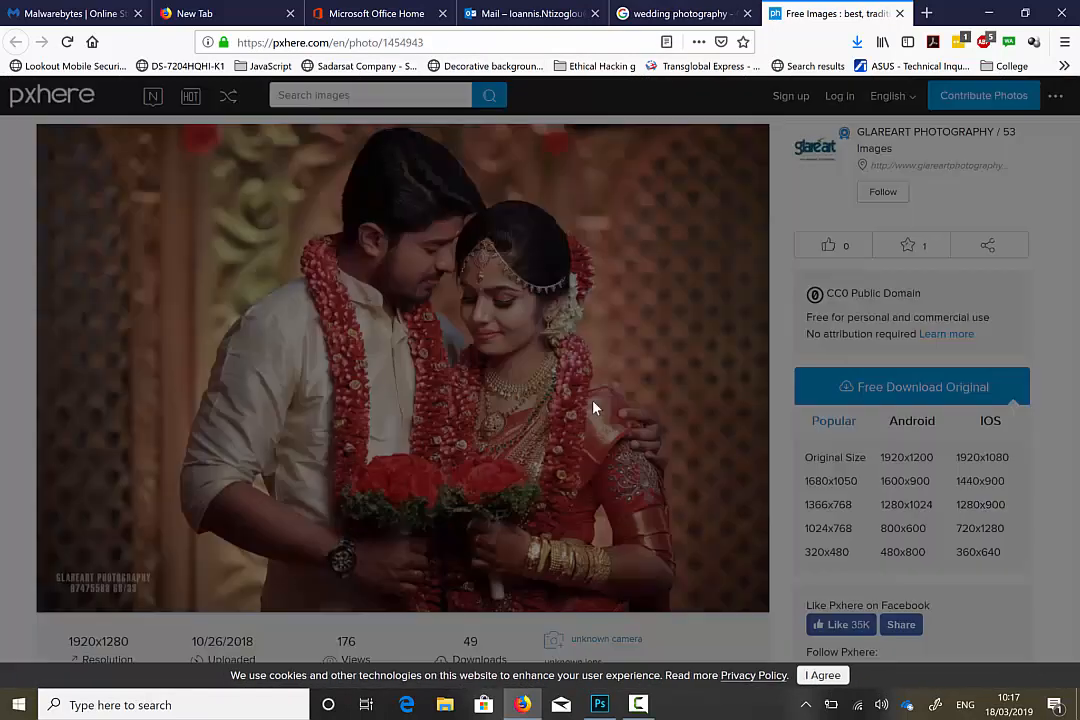
{"action": "key", "text": "Return"}
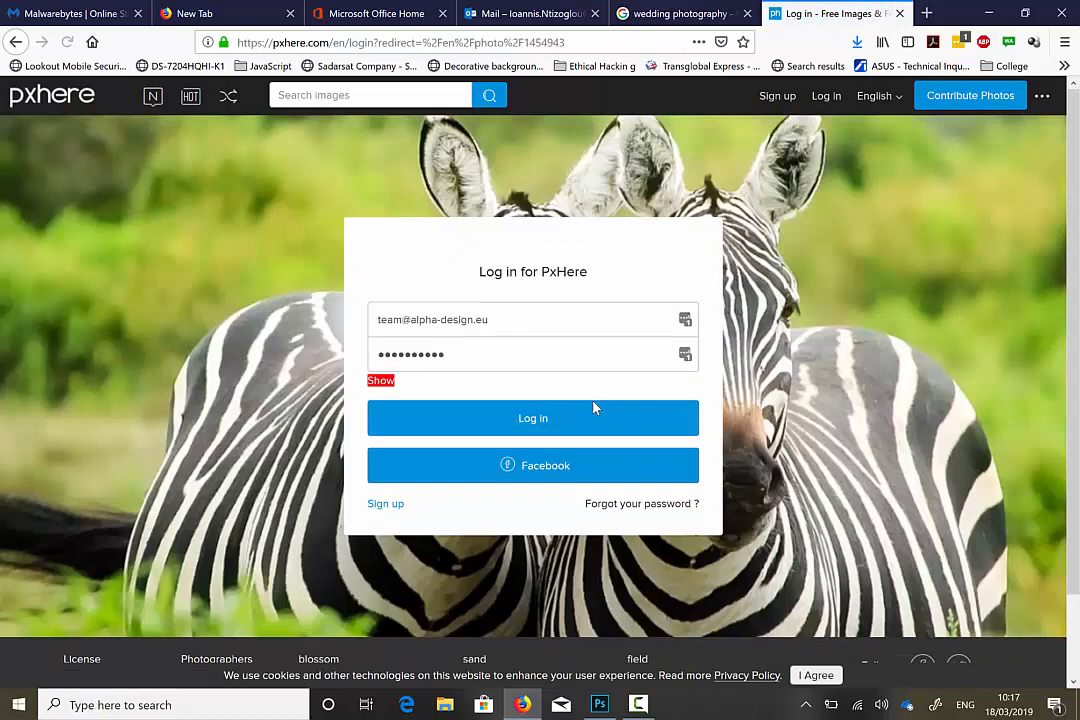
{"action": "left_click", "coordinate": [593, 407]}
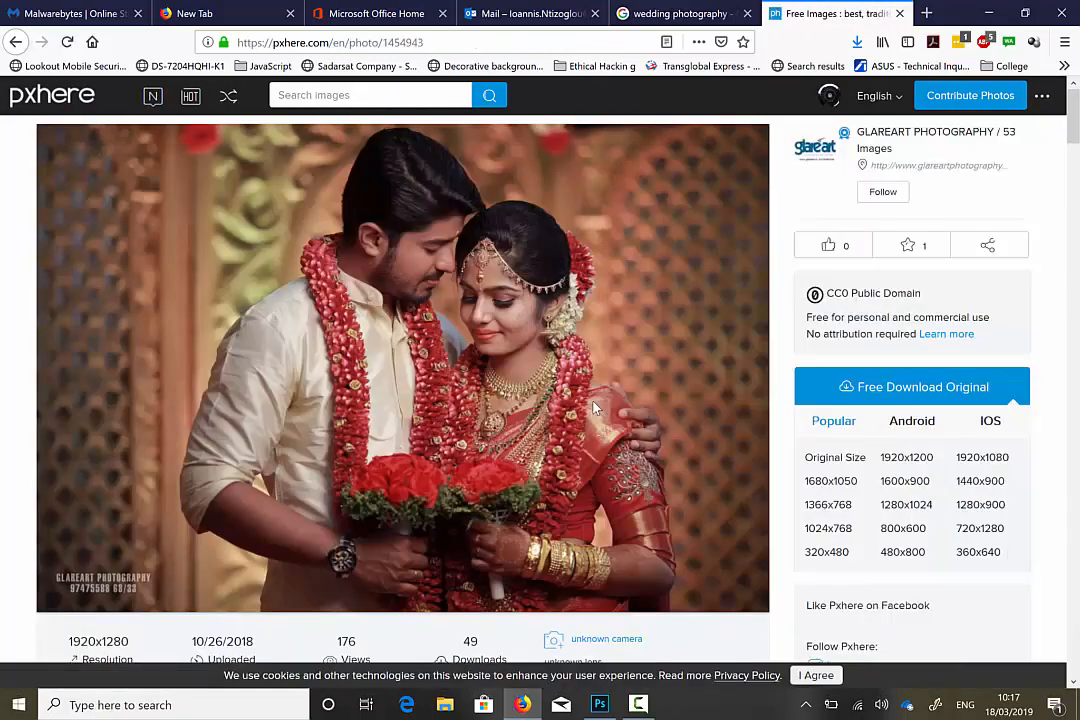
Step: Check the save options for the enlarged couple photo in the Google image results
{"action": "key", "text": "alt+Left"}
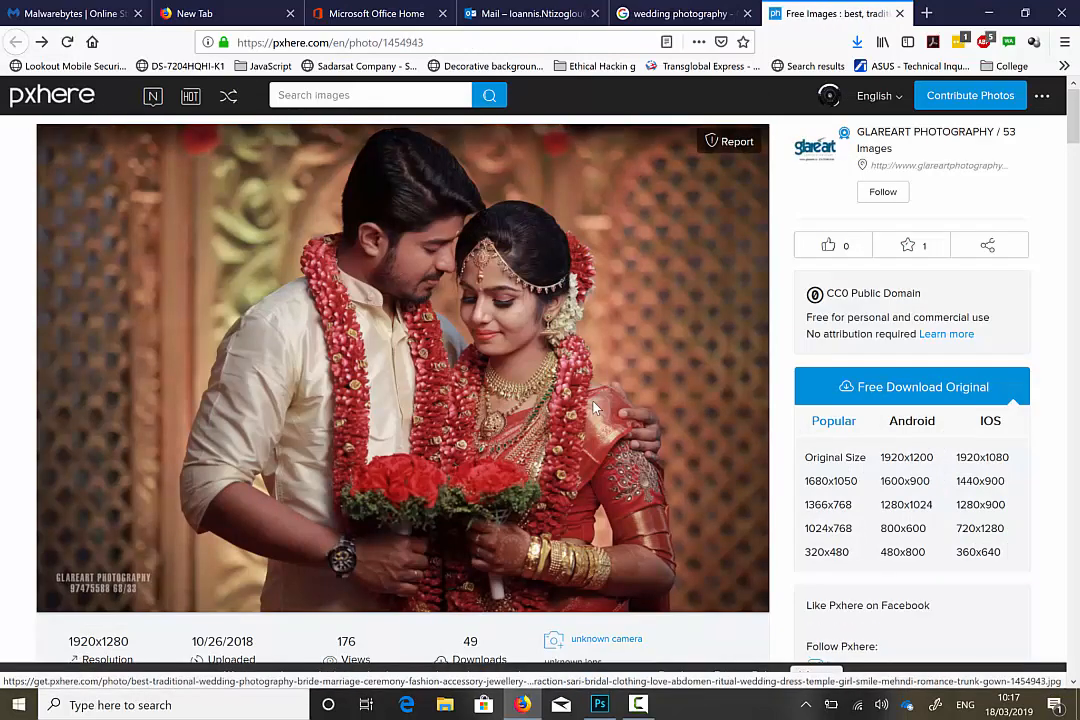
{"action": "key", "text": "ctrl+shift+Tab"}
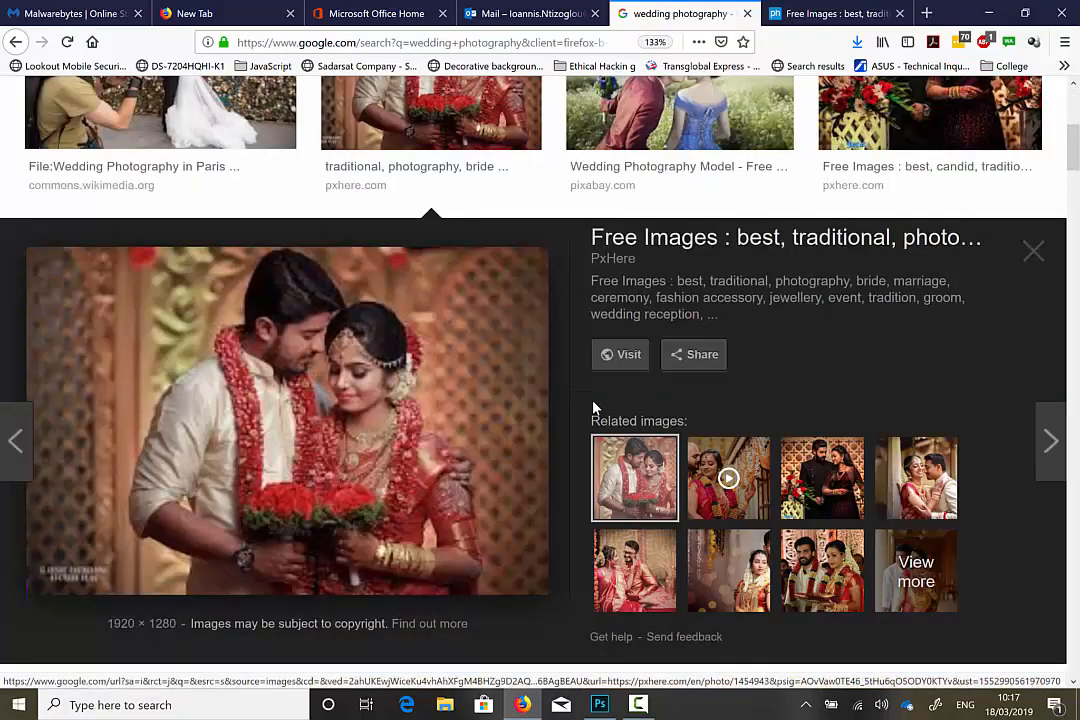
{"action": "right_click", "coordinate": [369, 377]}
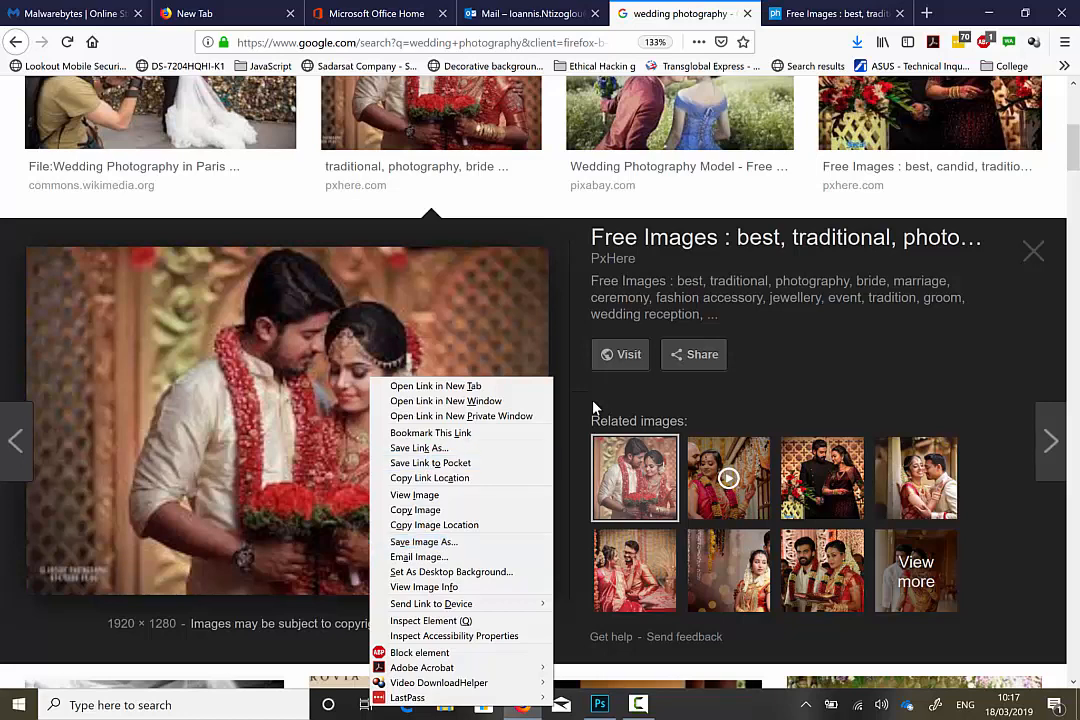
Step: Return to the photo's PxHere page, download the original image and save the JPG file
{"action": "left_click", "coordinate": [830, 13]}
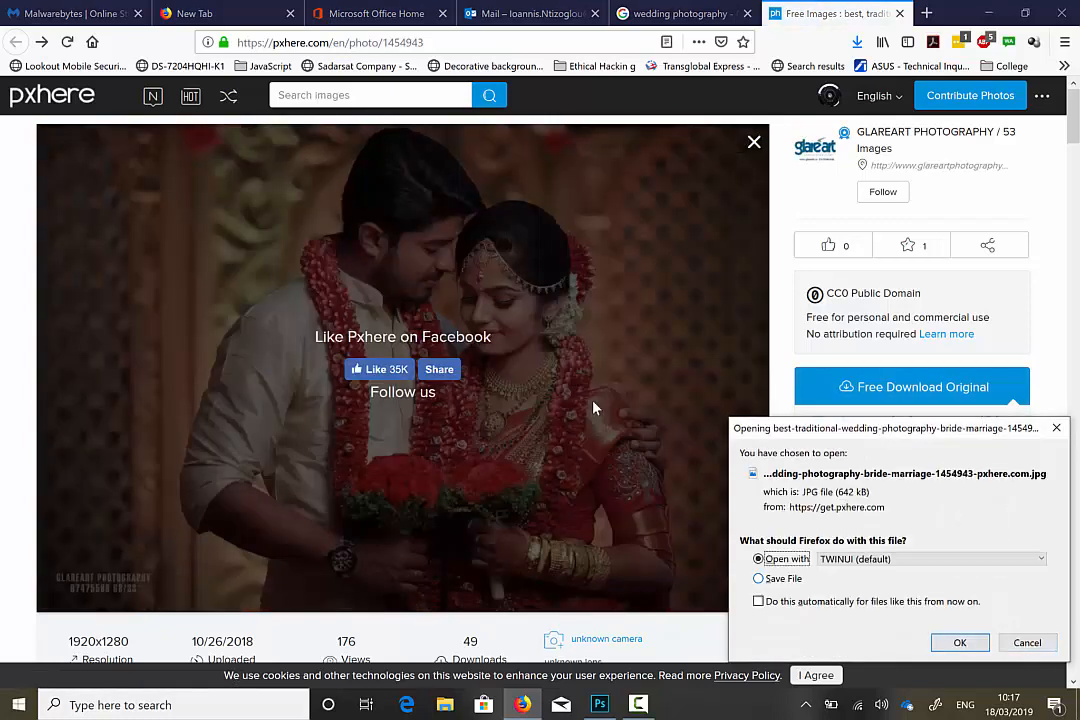
{"action": "key", "text": "Down"}
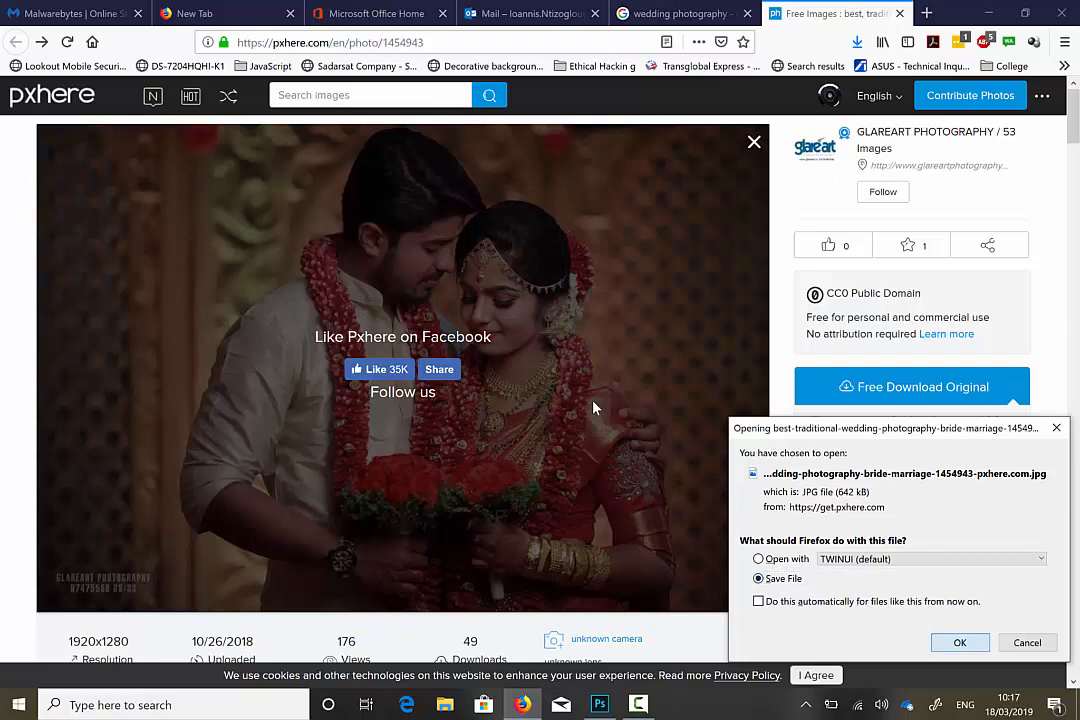
{"action": "key", "text": "Return"}
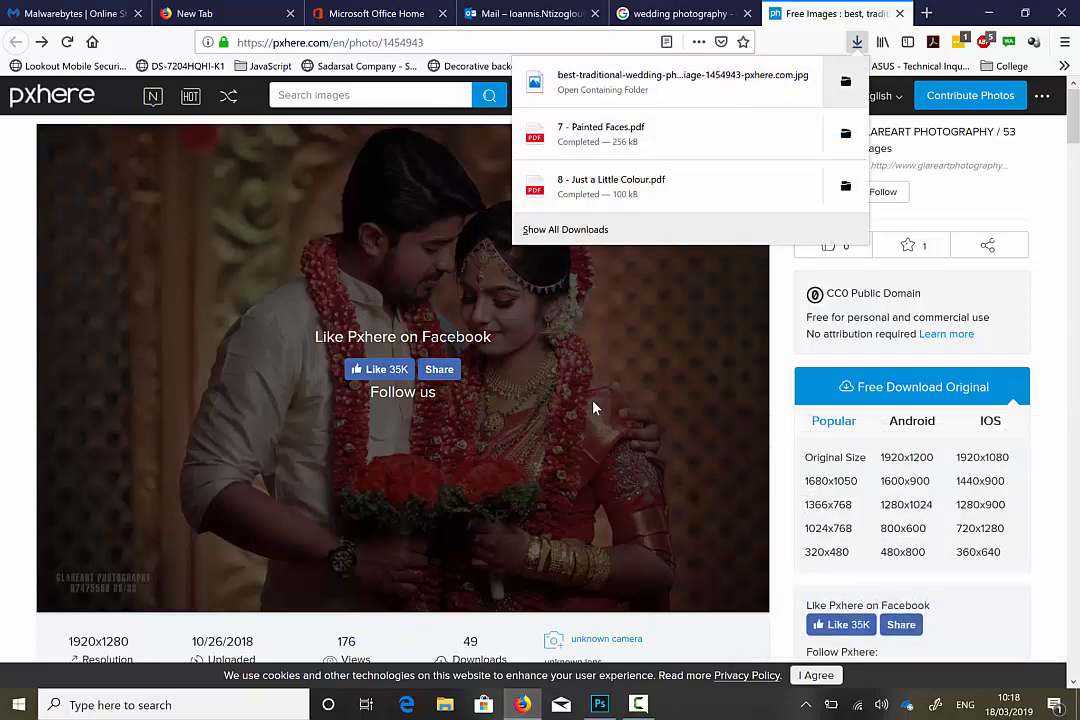
Step: Create a folder named "photoshop" on the Desktop and paste the downloaded wedding photo into it
{"action": "key", "text": "Escape"}
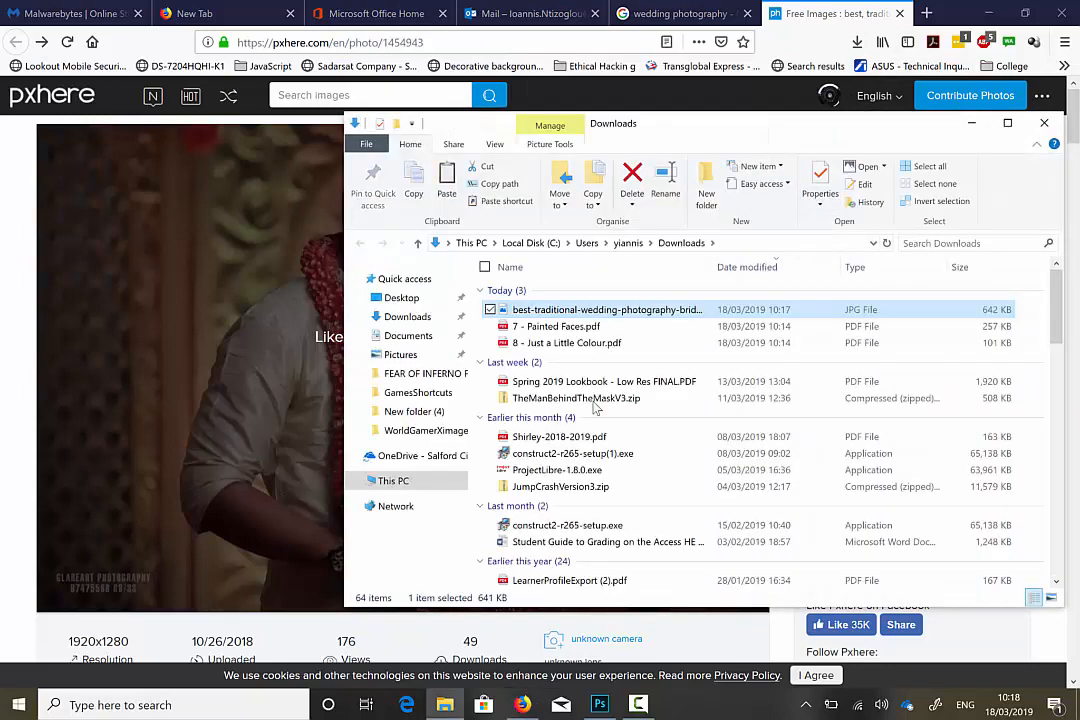
{"action": "left_click", "coordinate": [401, 297]}
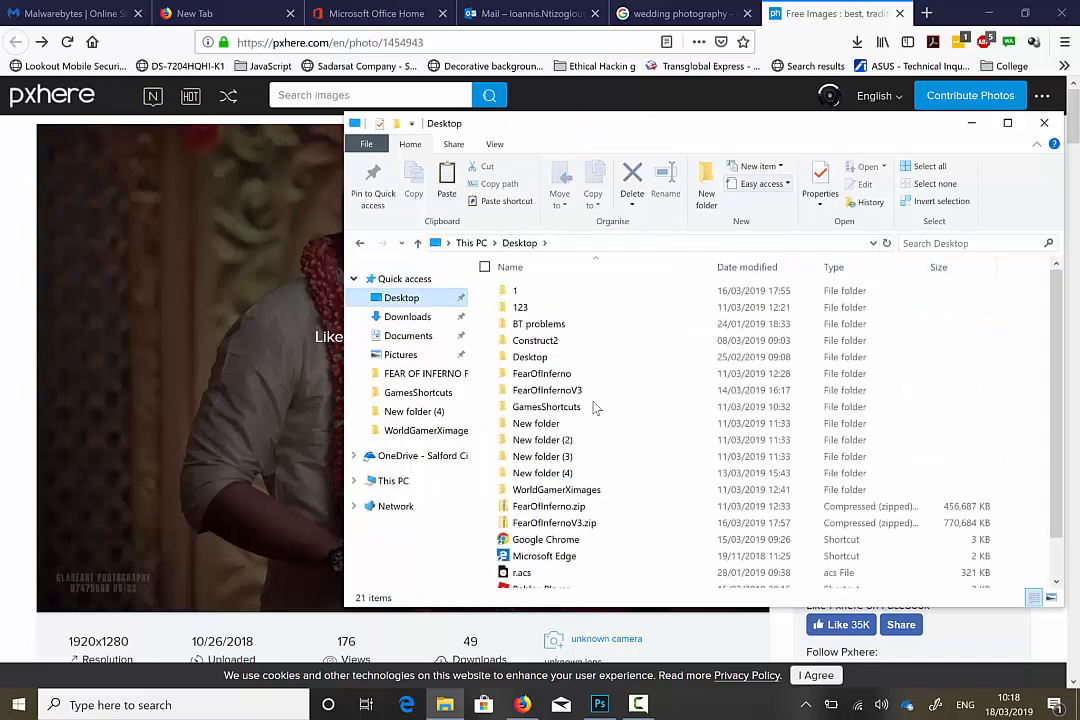
{"action": "key", "text": "ctrl+shift+n"}
{"action": "type", "text": "photoshop"}
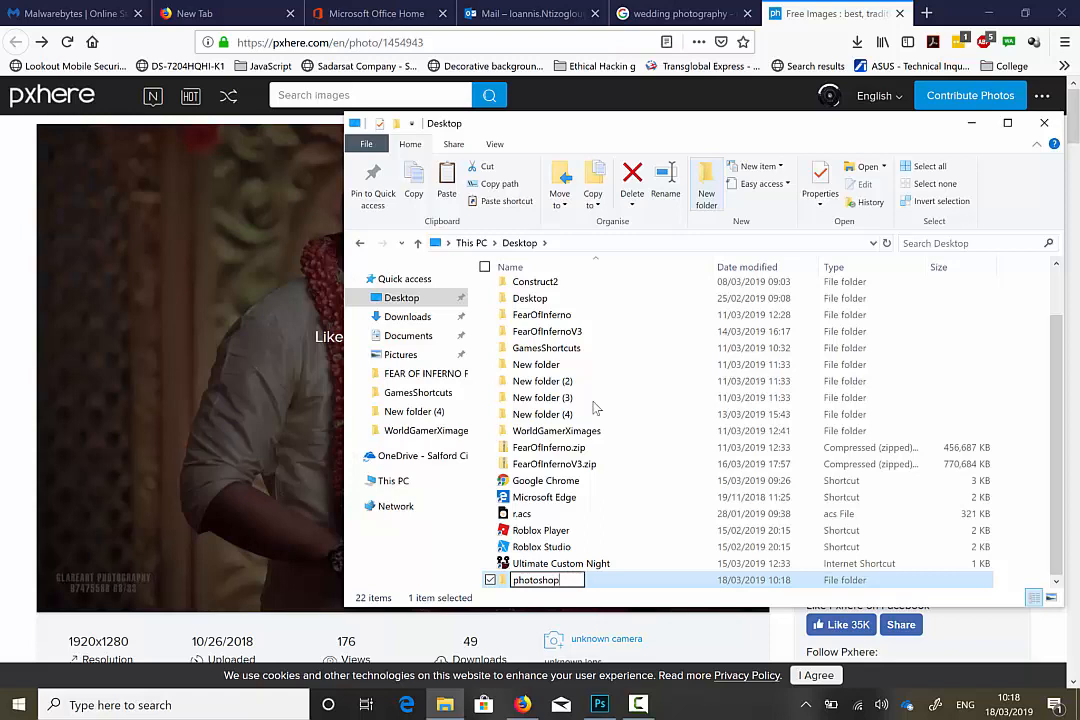
{"action": "key", "text": "Return"}
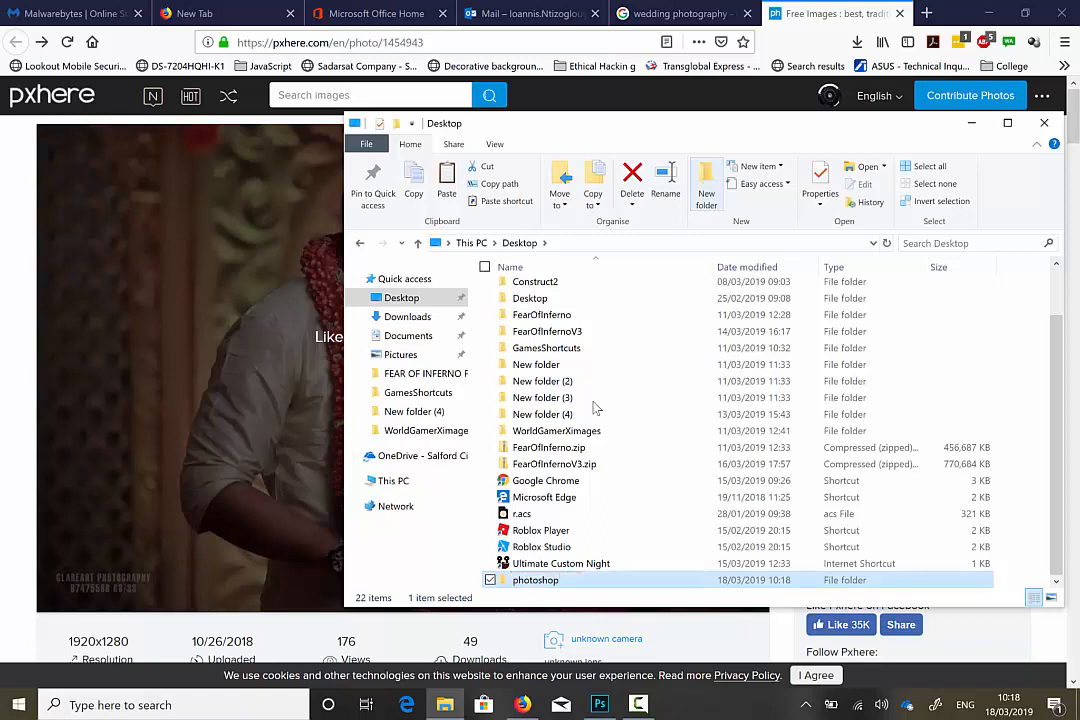
{"action": "key", "text": "Return"}
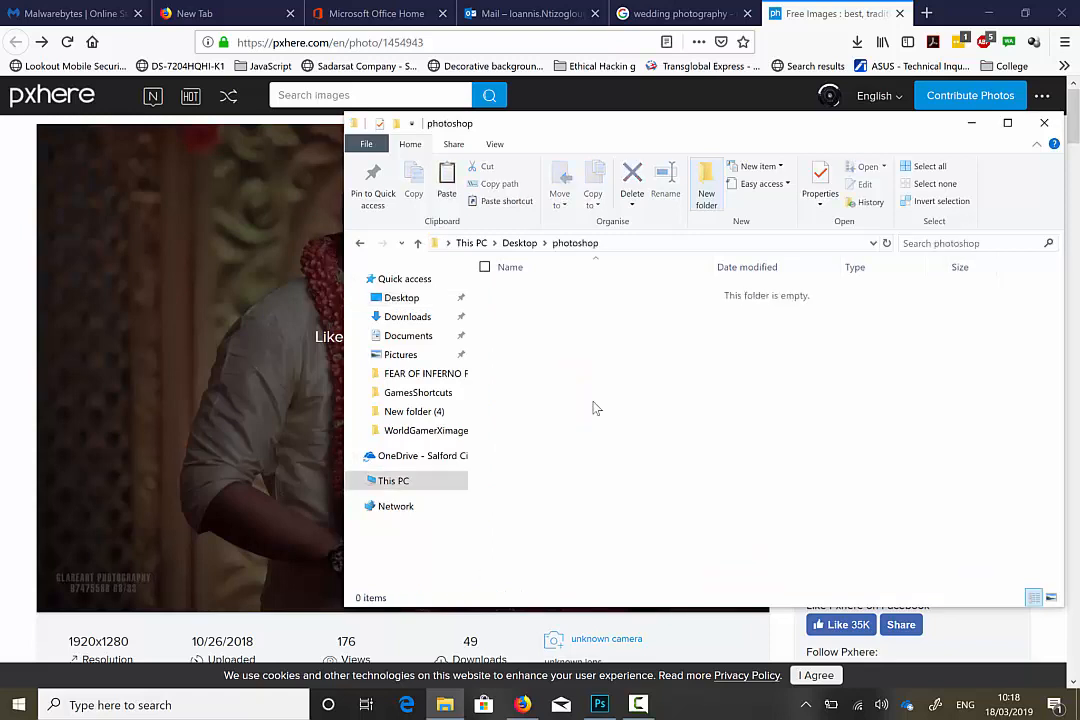
{"action": "key", "text": "ctrl+v"}
Step: Switch to Photoshop, start a new document and set its size units to pixels
{"action": "key", "text": "alt+Tab"}
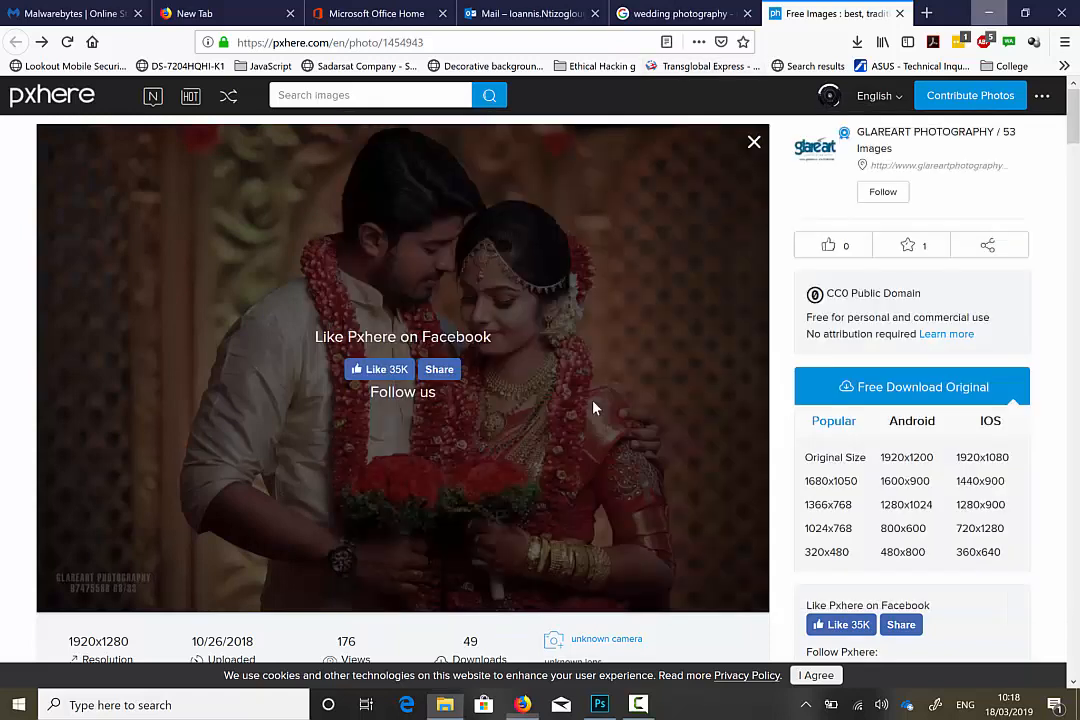
{"action": "key", "text": "alt+Tab"}
{"action": "key", "text": "alt+Tab"}
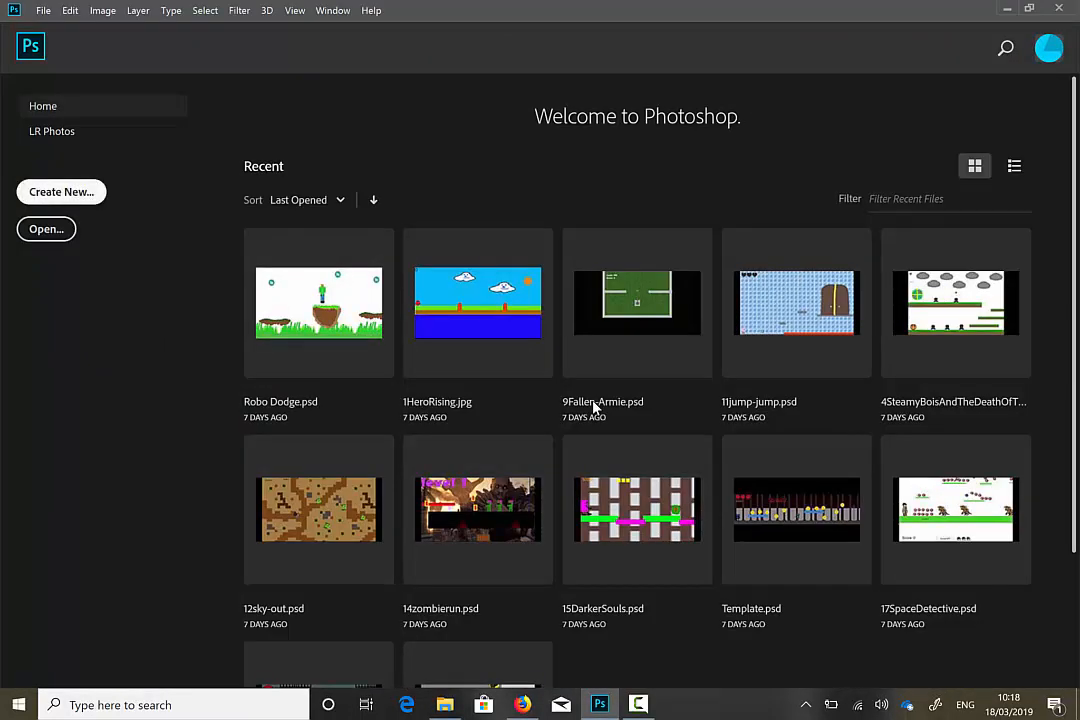
{"action": "key", "text": "ctrl+n"}
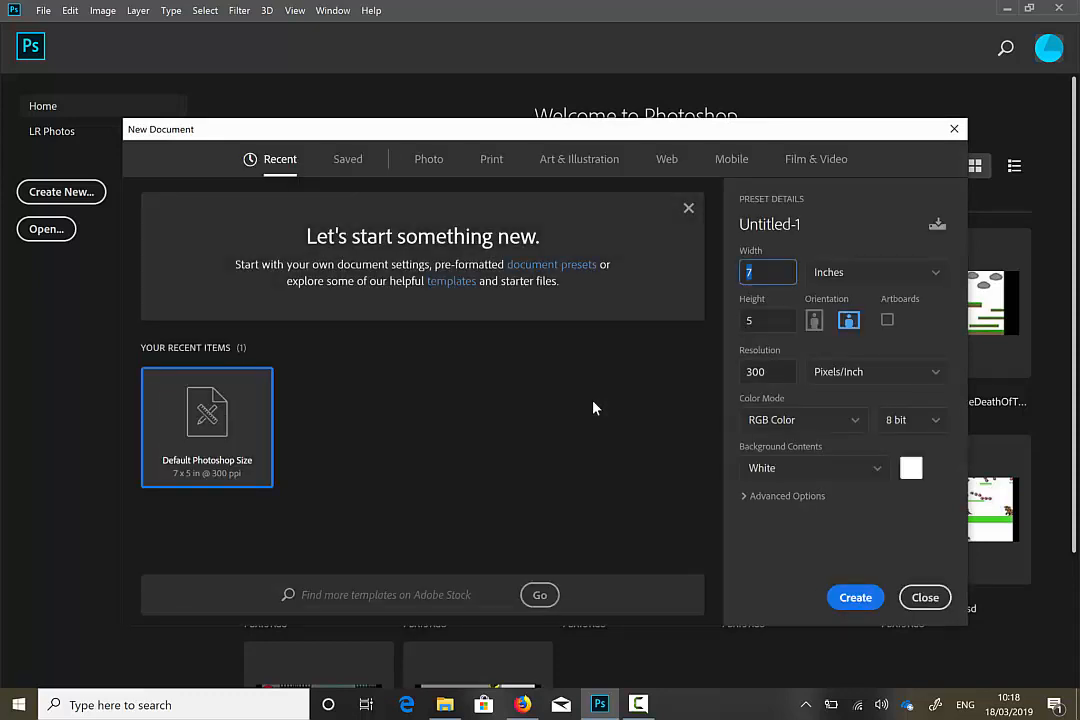
{"action": "type", "text": "1200"}
{"action": "key", "text": "BackSpace"}
{"action": "key", "text": "BackSpace"}
{"action": "key", "text": "BackSpace"}
{"action": "type", "text": "000"}
{"action": "key", "text": "Tab"}
{"action": "key", "text": "Up"}
{"action": "key", "text": "Return"}
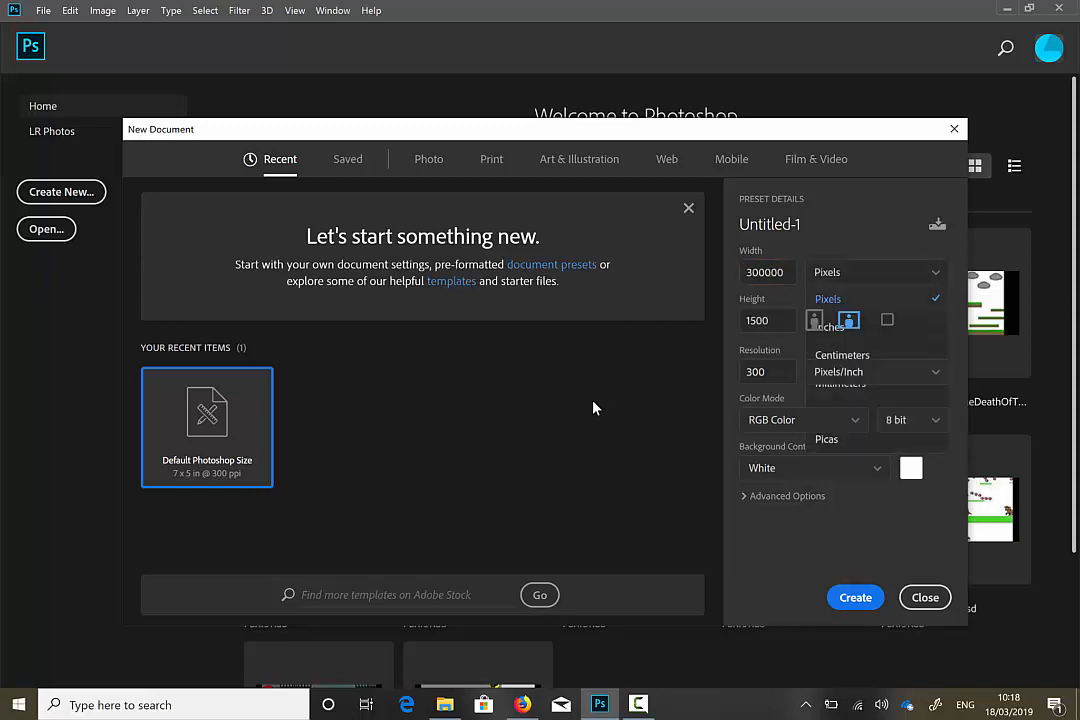
Step: Set the new document's width to 1200 pixels and height to 800 pixels, and create it
{"action": "key", "text": "Tab"}
{"action": "key", "text": "shift+Tab"}
{"action": "key", "text": "shift+Tab"}
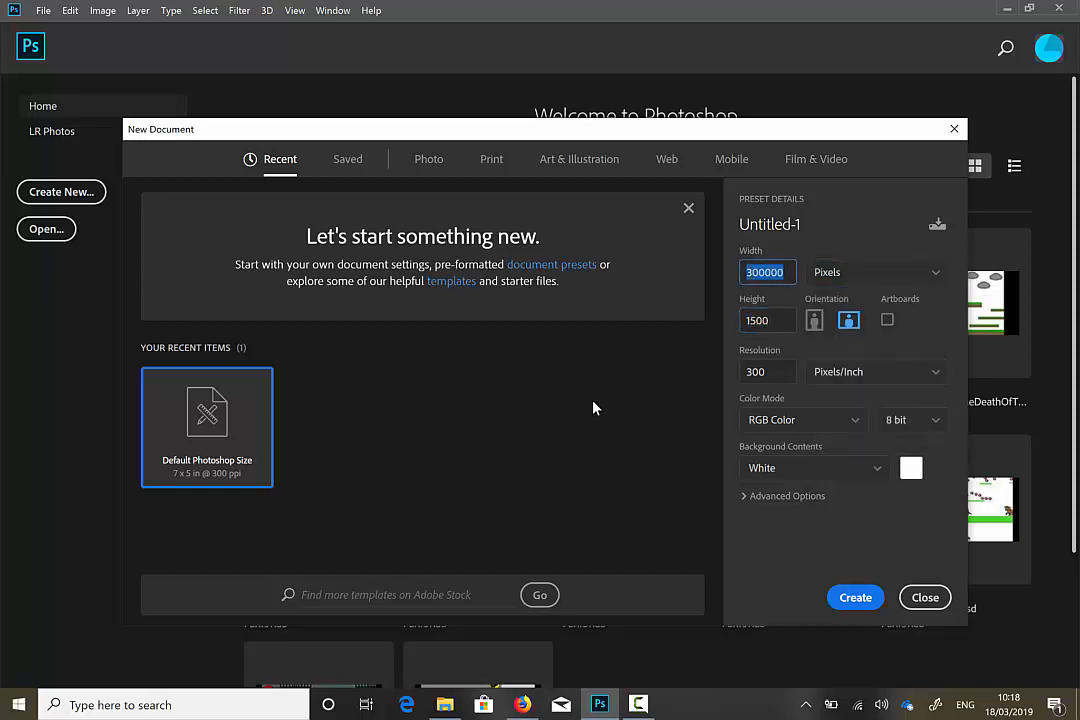
{"action": "type", "text": "1200"}
{"action": "key", "text": "Tab"}
{"action": "type", "text": "800"}
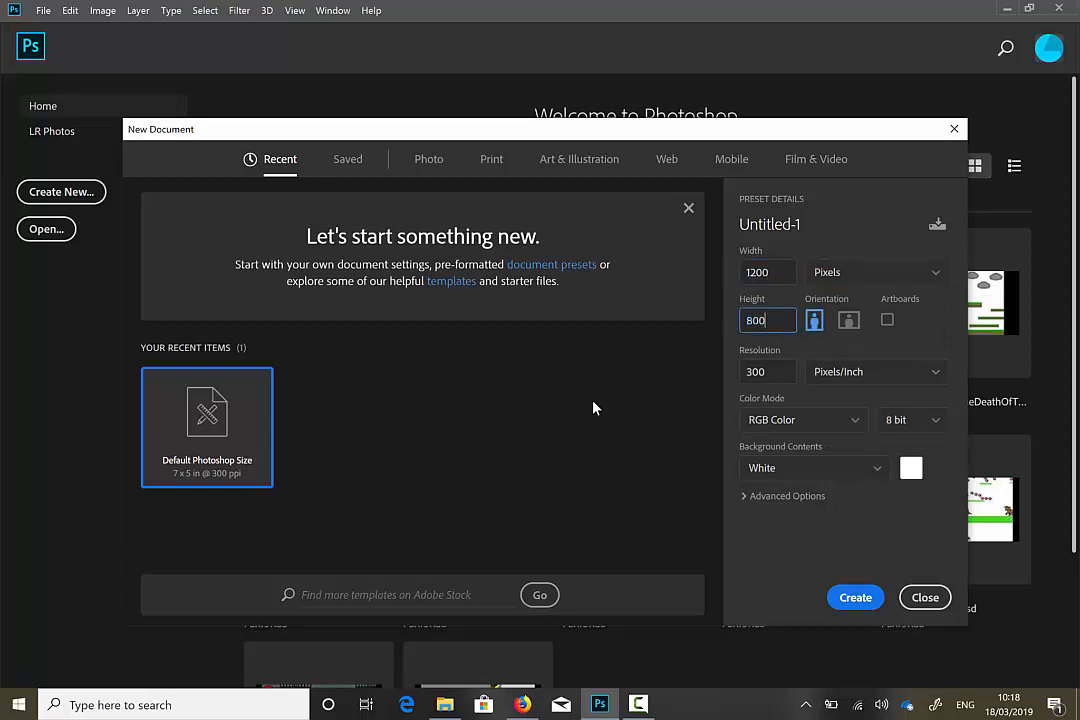
{"action": "key", "text": "Escape"}
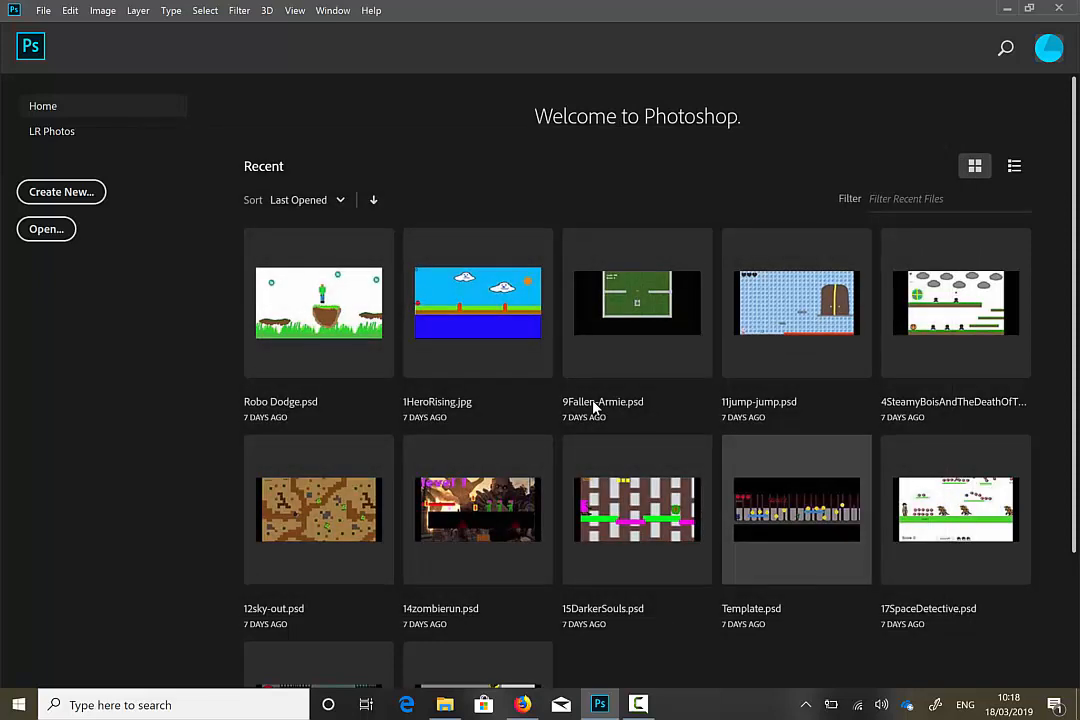
Step: Bring up the Desktop's photoshop folder window, positioned so both the wedding photo file and the blank canvas are accessible
{"action": "key", "text": "alt+Tab"}
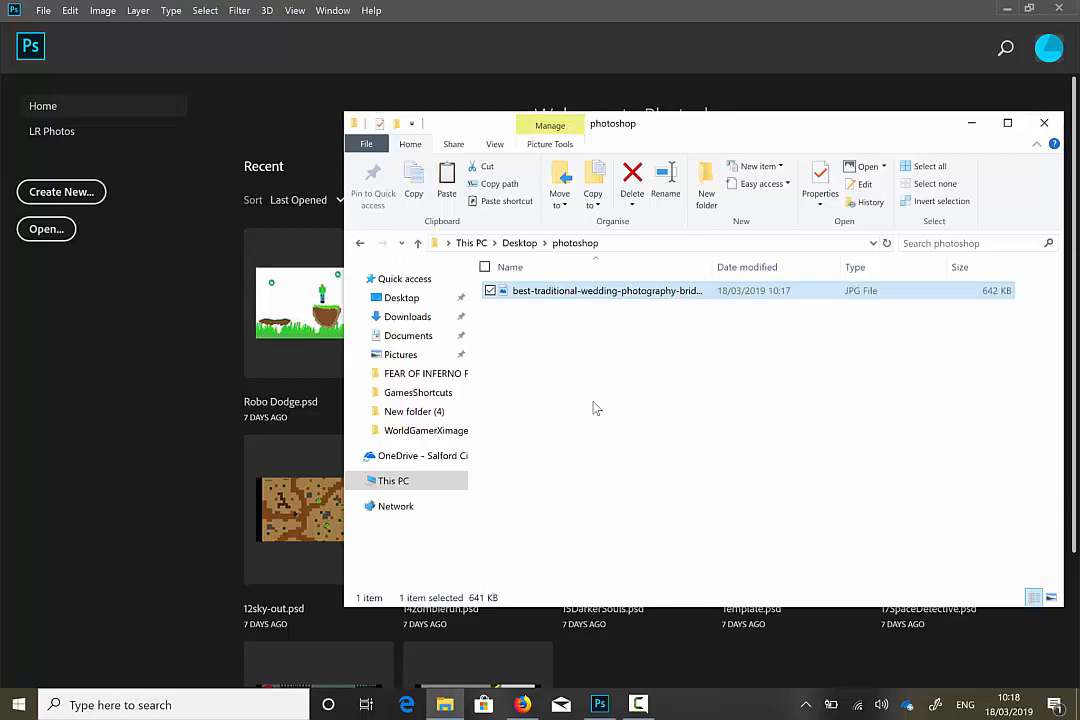
{"action": "left_click_drag", "start_coordinate": [657, 127], "coordinate": [828, 261]}
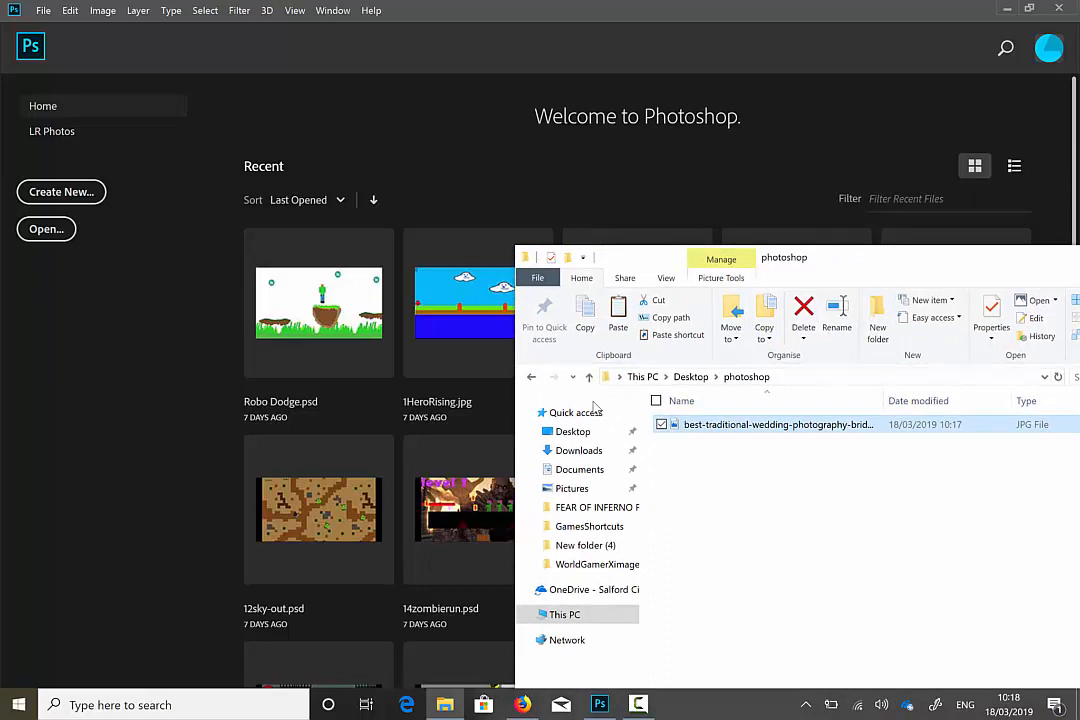
{"action": "key", "text": "alt+Tab"}
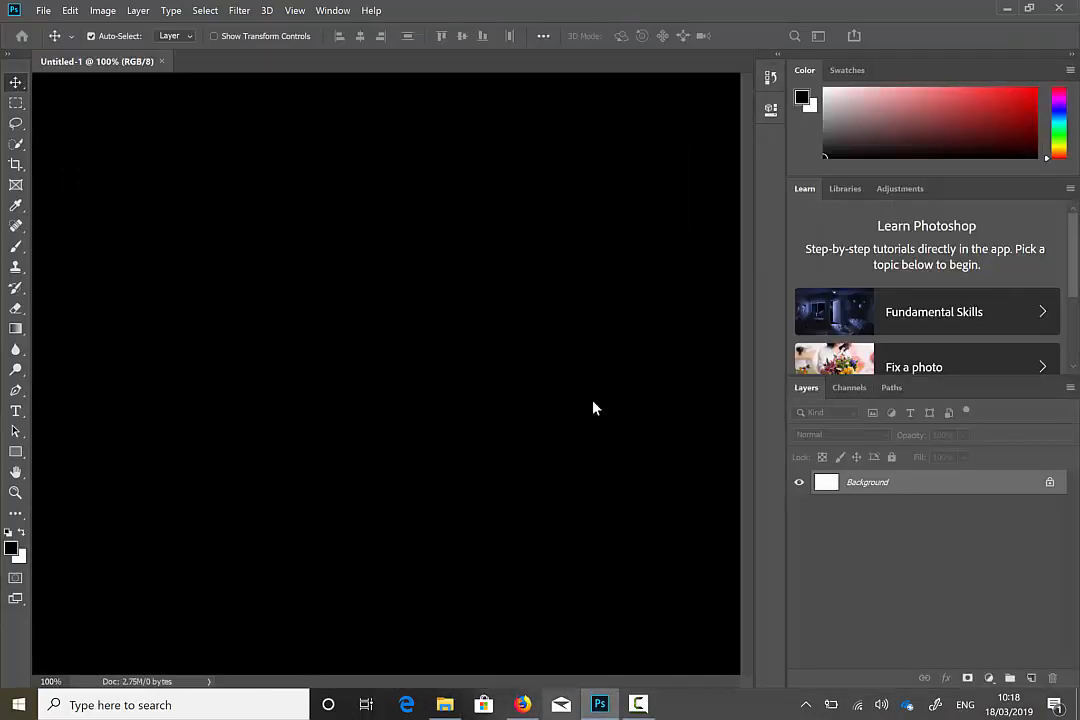
{"action": "key", "text": "super+5"}
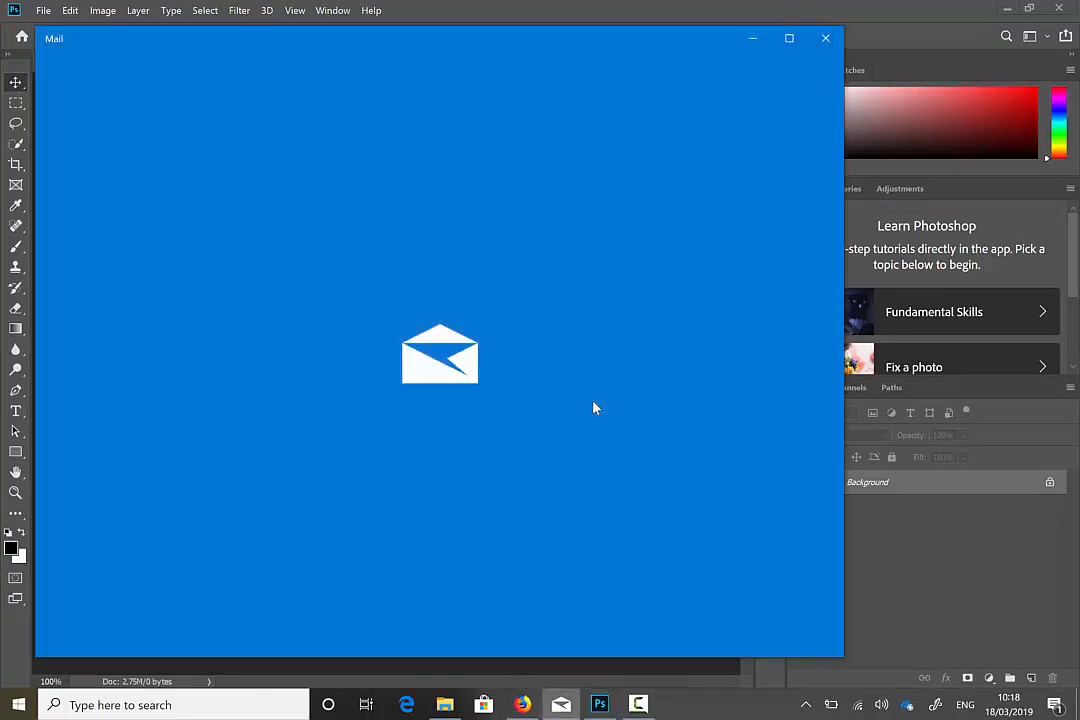
{"action": "key", "text": "super+Down"}
{"action": "key", "text": "super+2"}
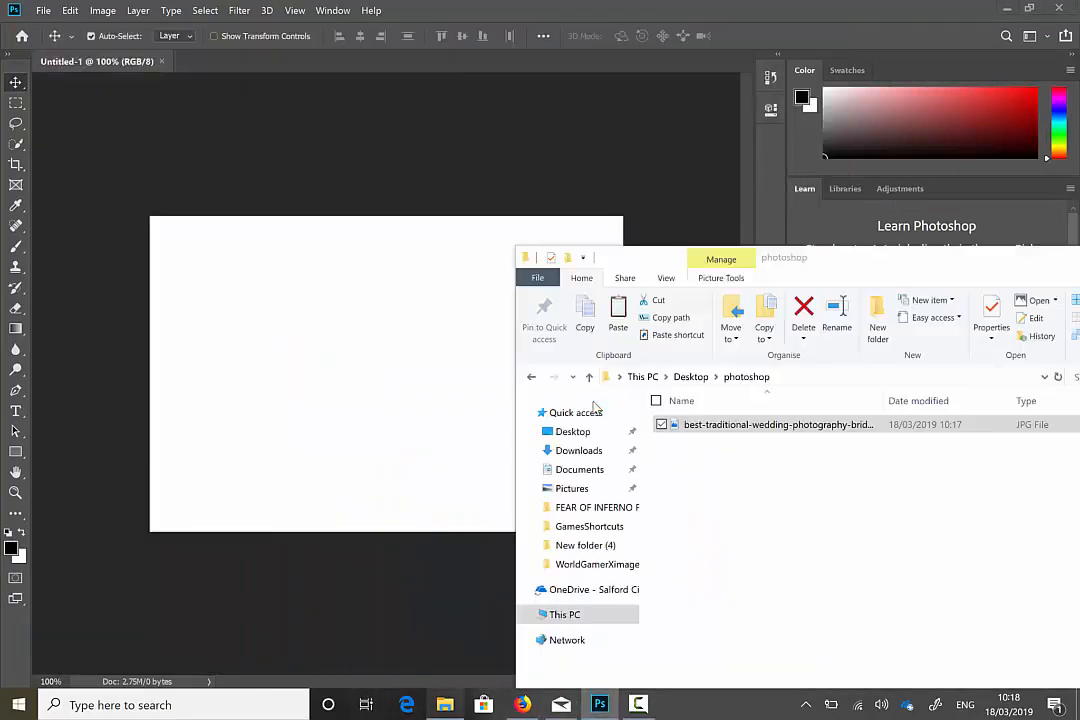
Step: Place the wedding photo from the photoshop folder so it fills the canvas, and duplicate its layer under the default name
{"action": "key", "text": "super+2"}
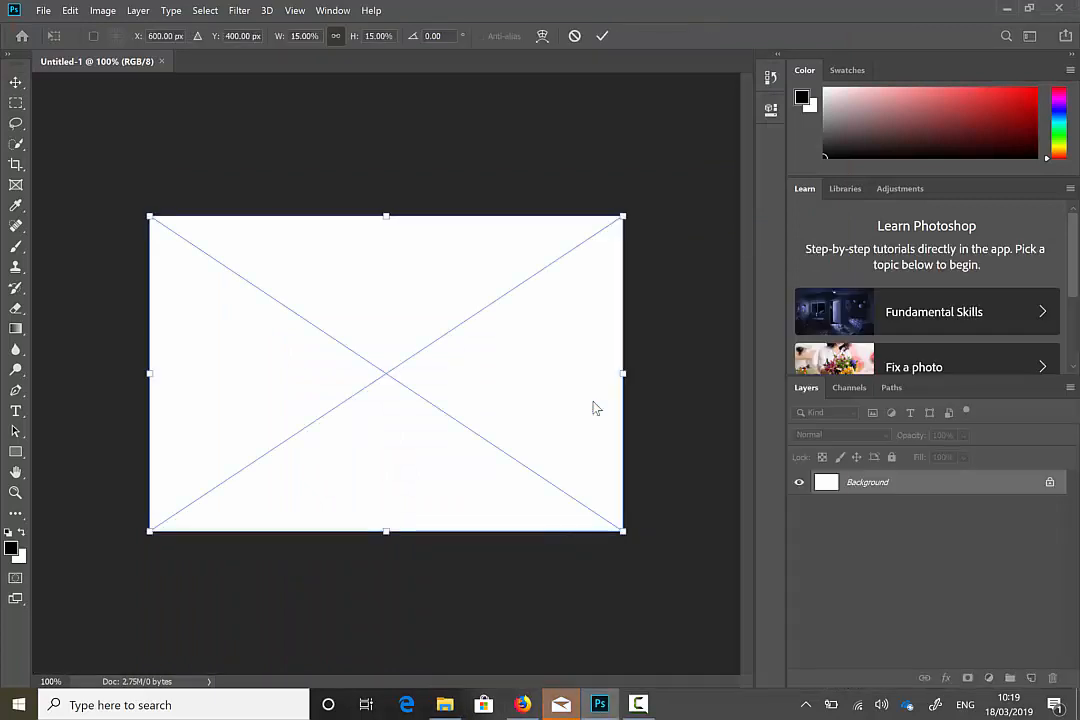
{"action": "key", "text": "Return"}
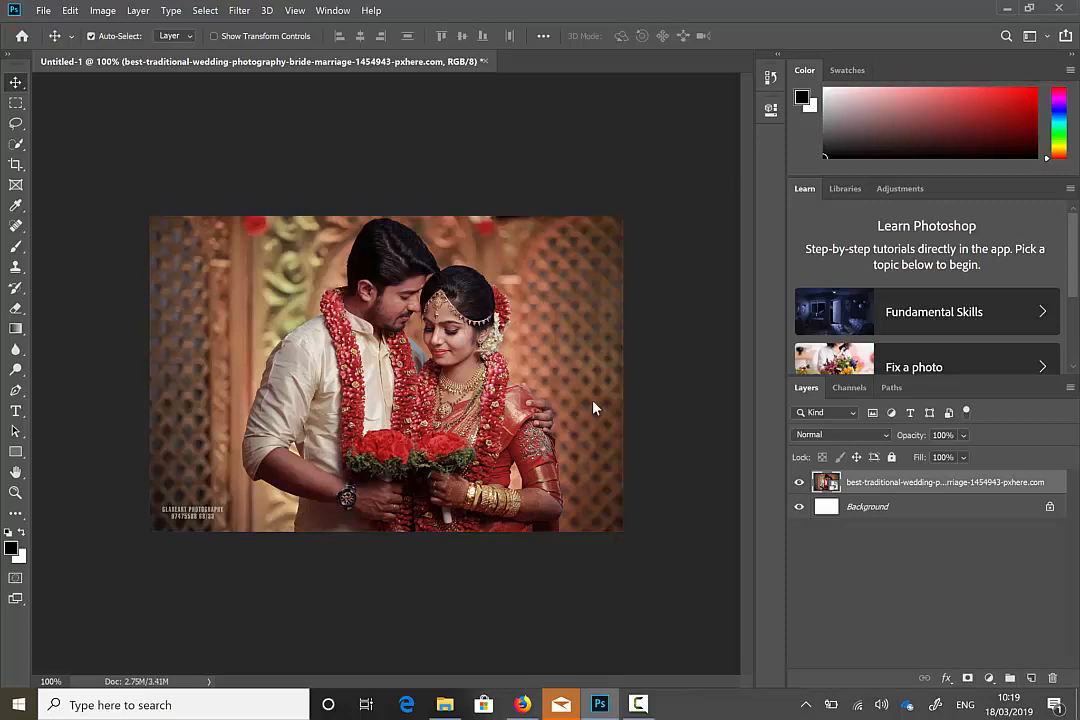
{"action": "key", "text": "shift+F10"}
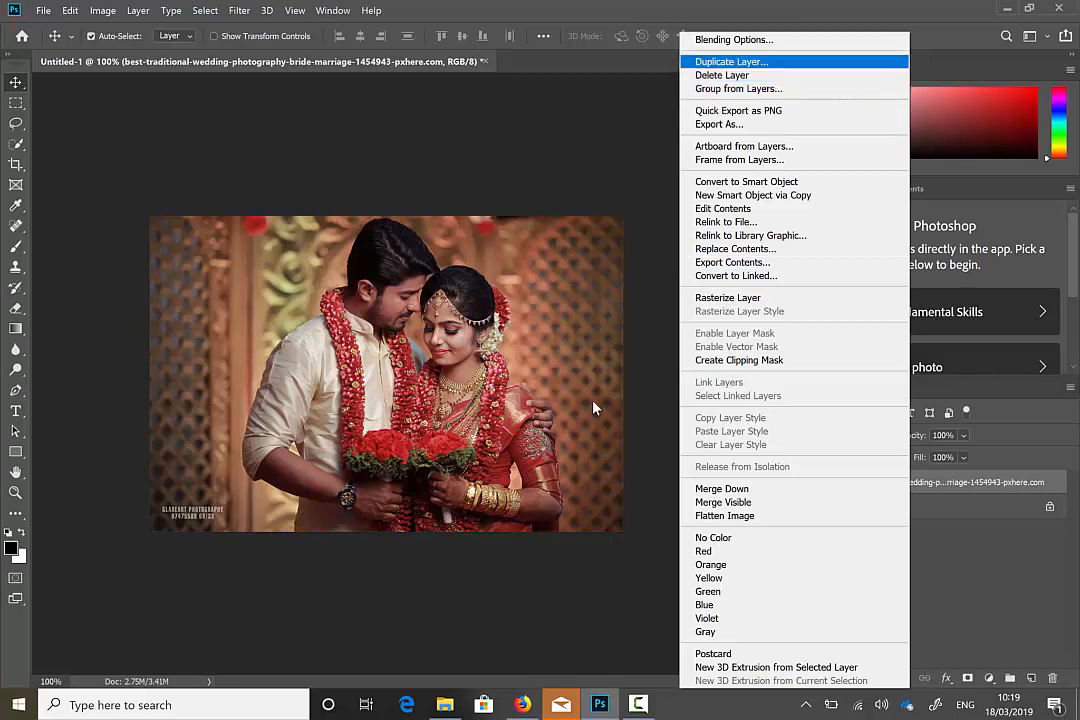
{"action": "key", "text": "Return"}
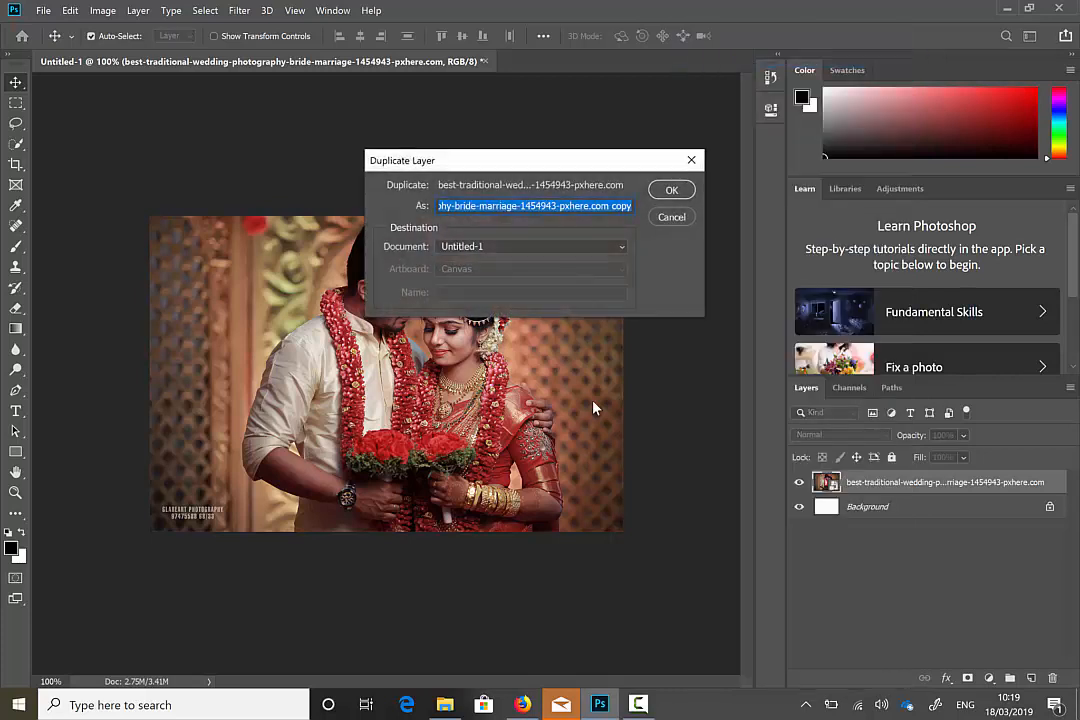
{"action": "key", "text": "Return"}
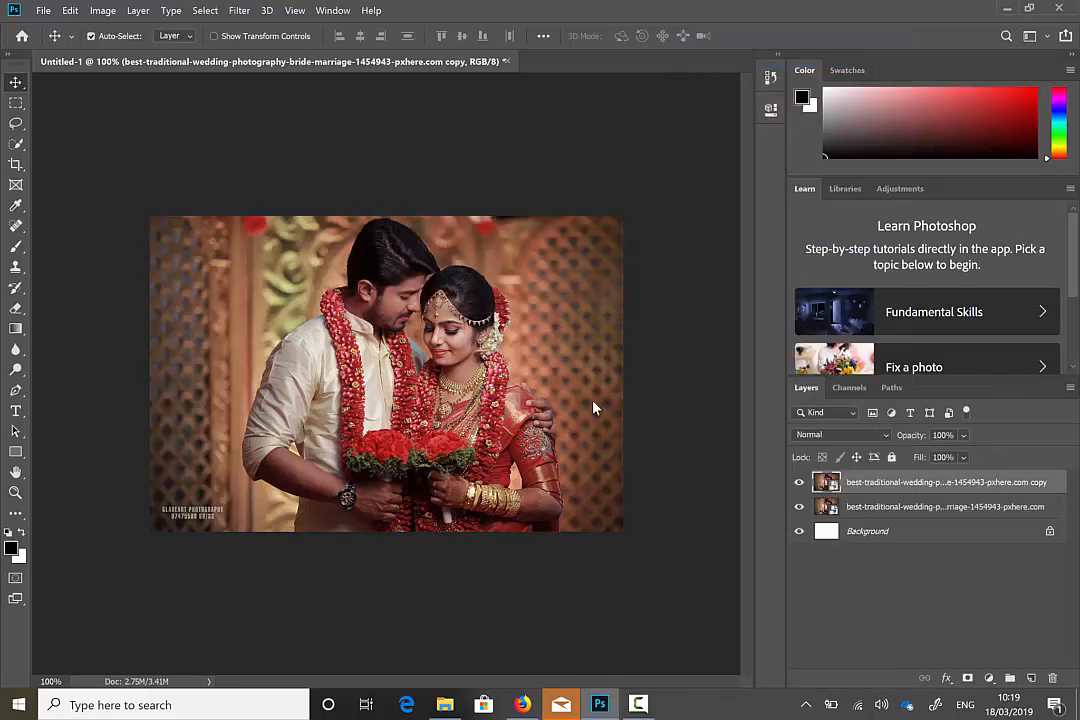
Step: Rasterize the duplicated photo layer and apply a Black & White adjustment to it with the Default preset
{"action": "key", "text": "shift+F10"}
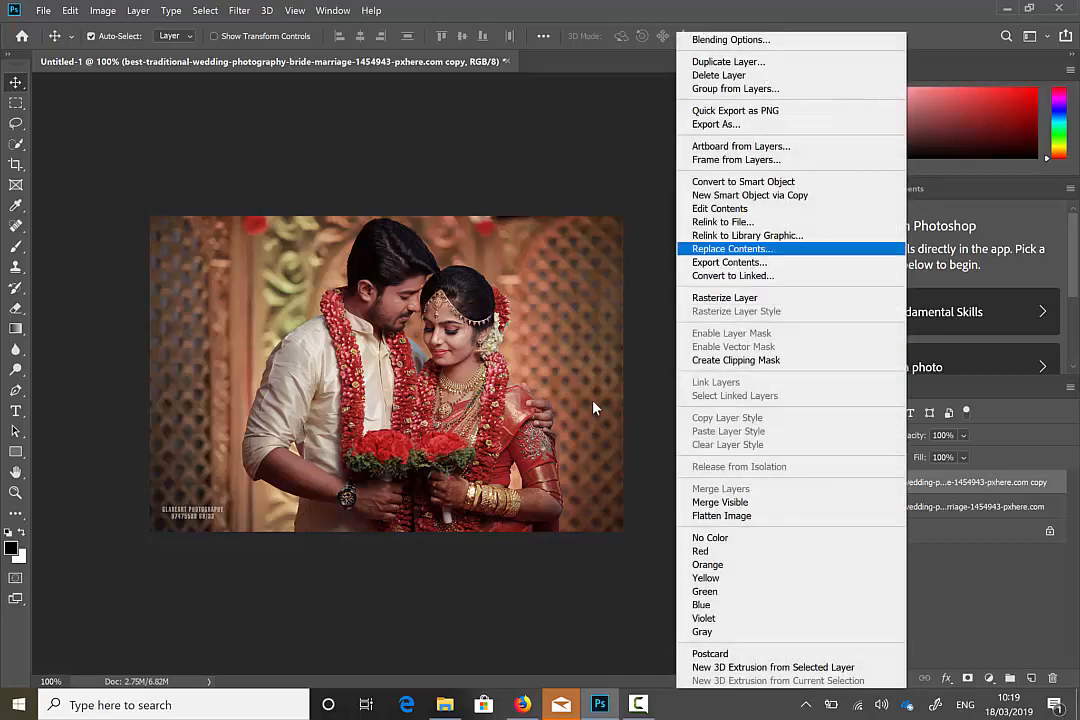
{"action": "key", "text": "Return"}
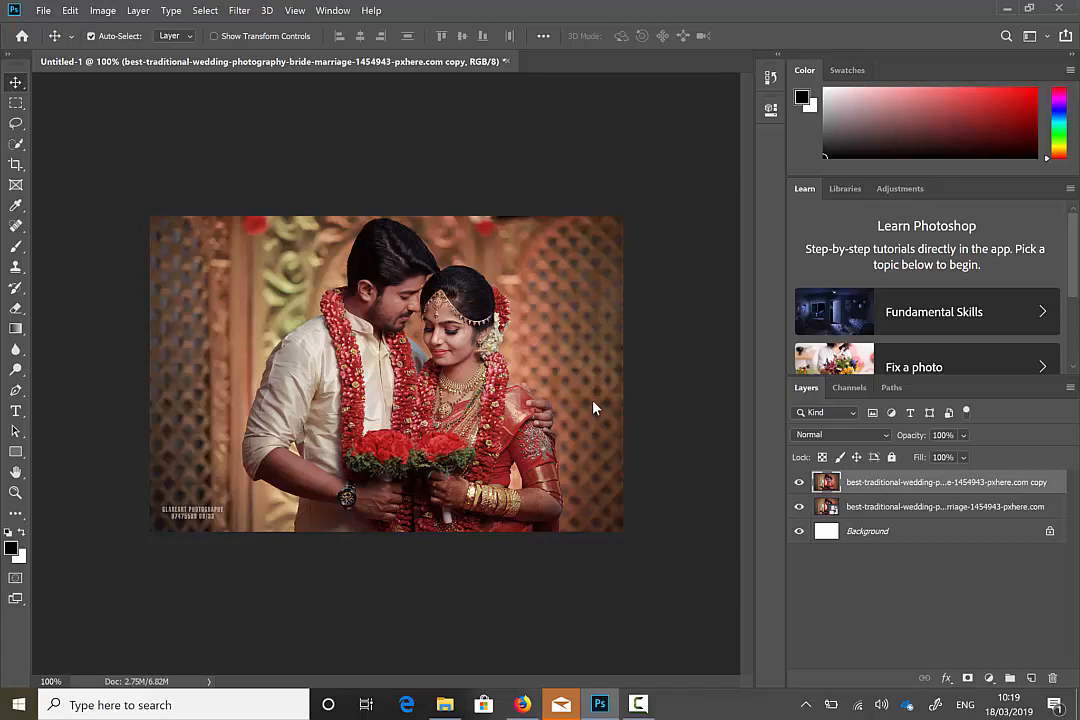
{"action": "key", "text": "alt+i"}
{"action": "key", "text": "Down"}
{"action": "key", "text": "Down"}
{"action": "key", "text": "Right"}
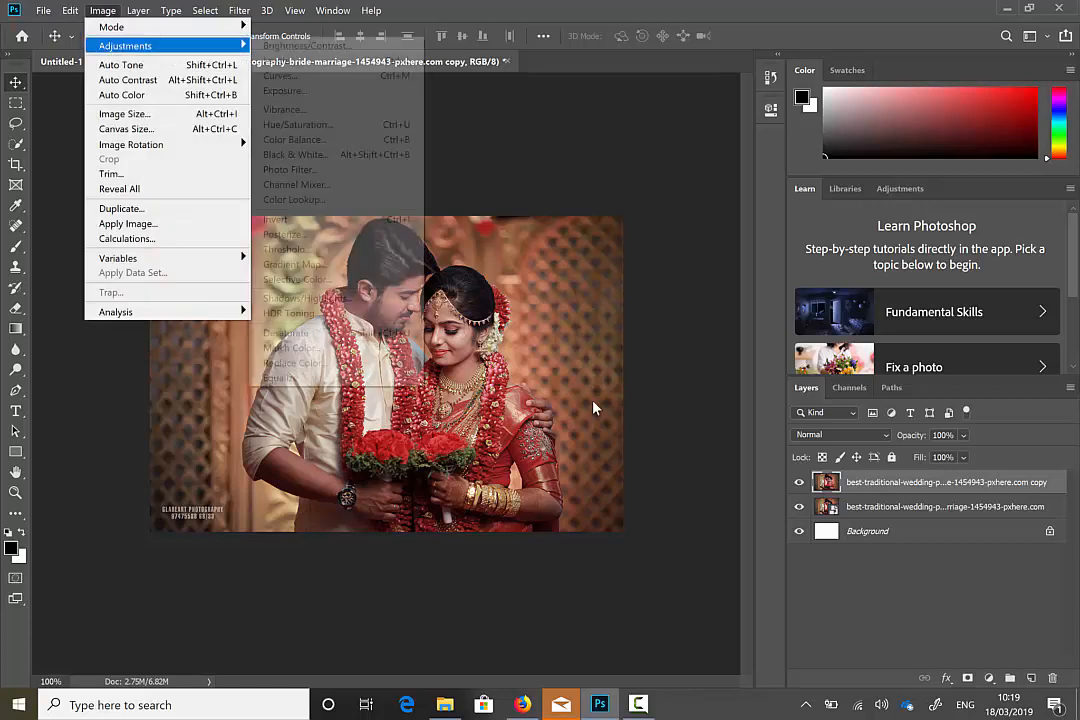
{"action": "key", "text": "Down"}
{"action": "key", "text": "Down"}
{"action": "key", "text": "Down"}
{"action": "key", "text": "Down"}
{"action": "key", "text": "Down"}
{"action": "key", "text": "Down"}
{"action": "key", "text": "Down"}
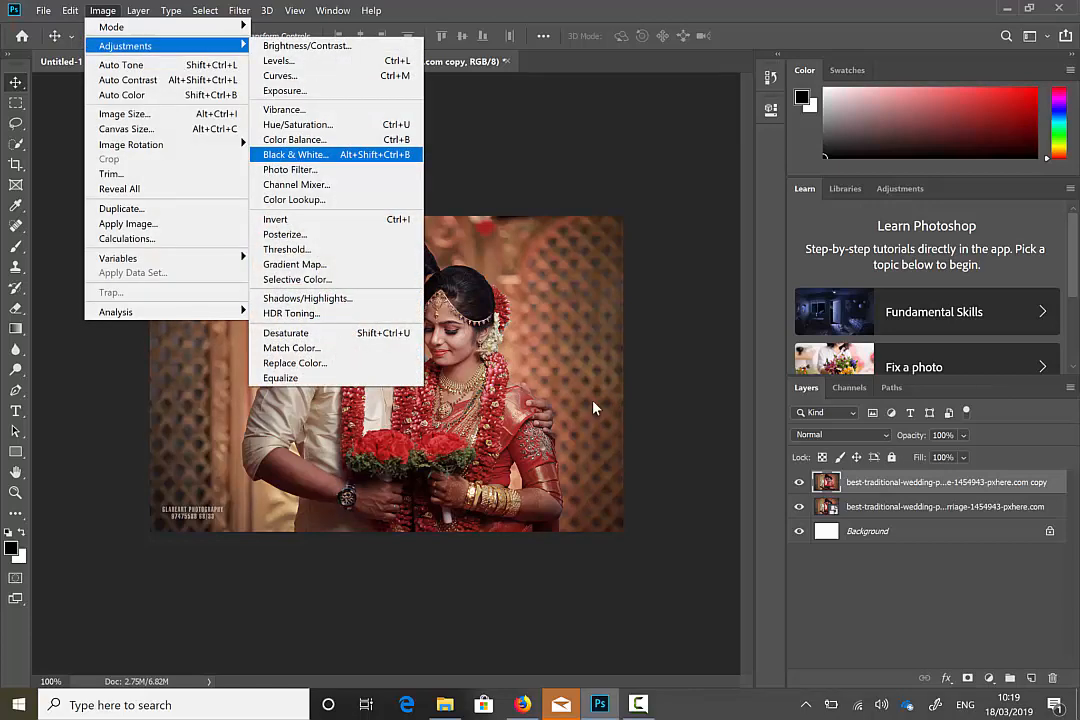
{"action": "key", "text": "Return"}
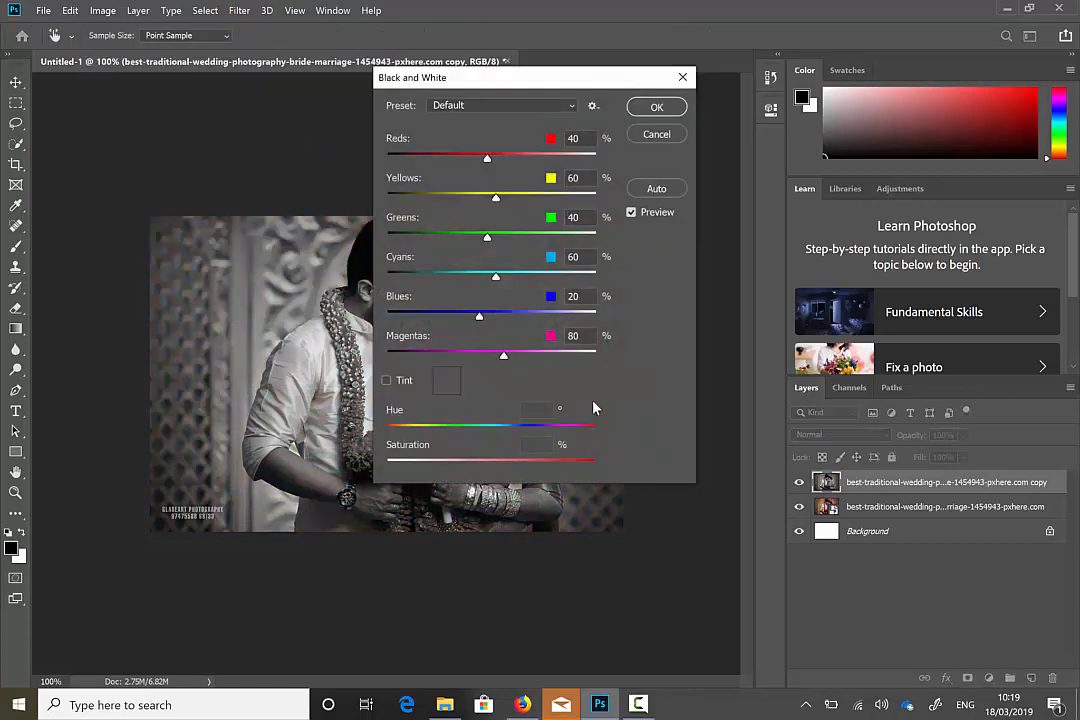
{"action": "key", "text": "Return"}
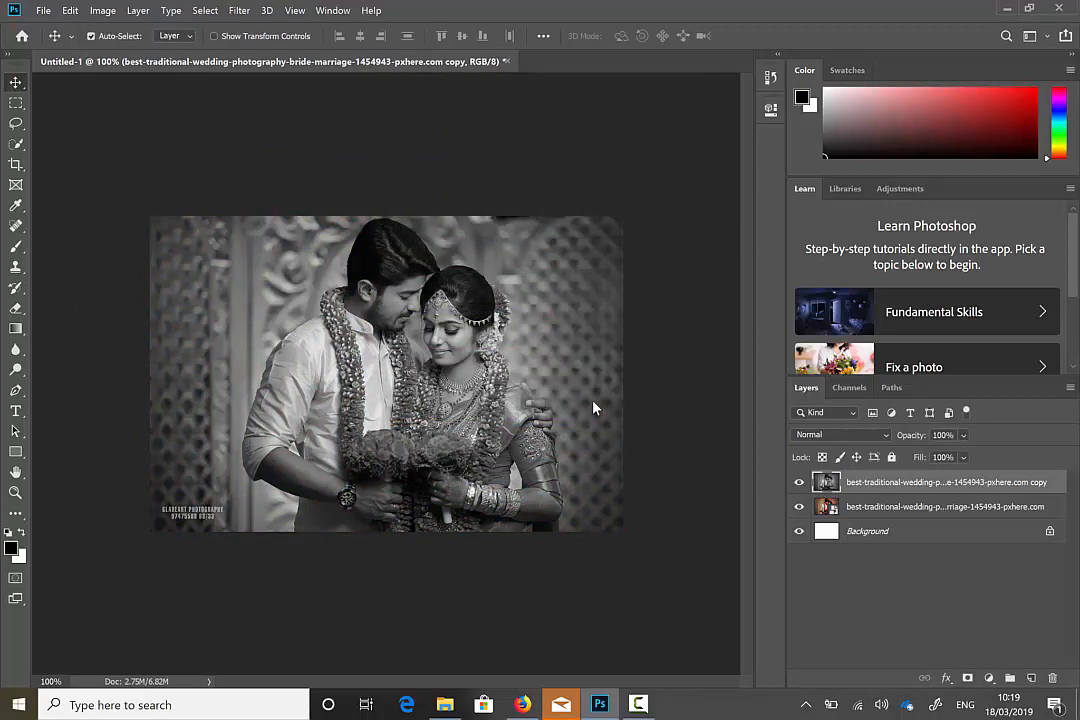
Step: Try the Spot Healing Brush on the flowers of the groom's bouquet in the black-and-white layer
{"action": "key", "text": "ctrl+plus"}
{"action": "key", "text": "ctrl+plus"}
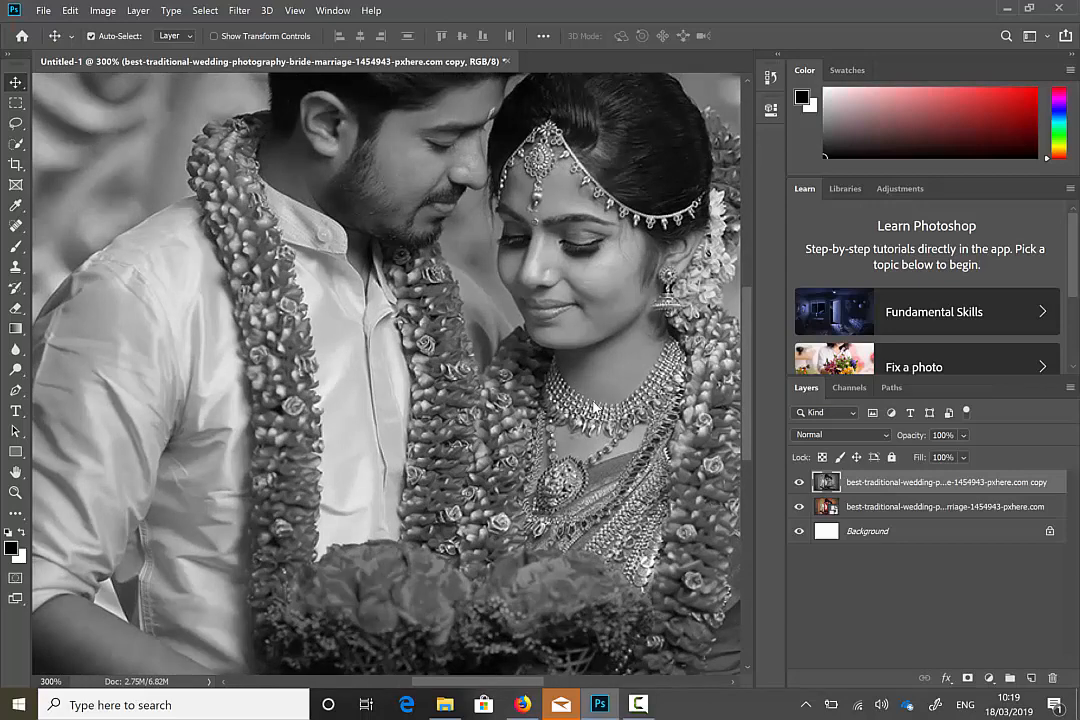
{"action": "scroll", "coordinate": [593, 407], "scroll_direction": "down", "scroll_amount": 8}
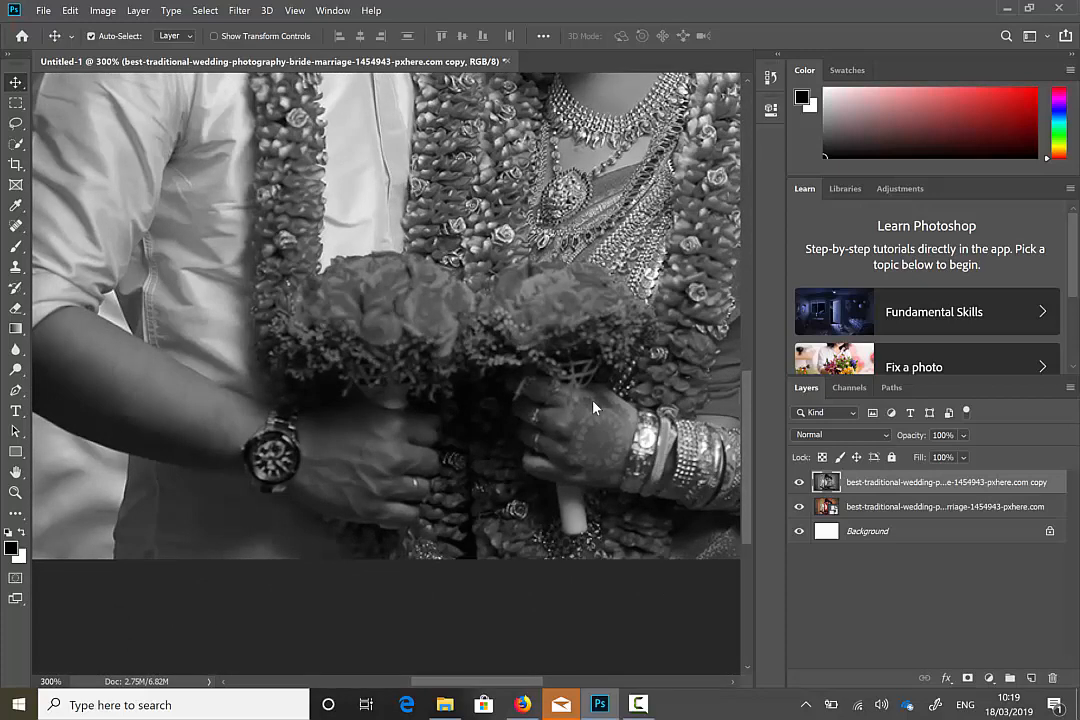
{"action": "scroll", "coordinate": [593, 407], "scroll_direction": "right", "scroll_amount": 3}
{"action": "scroll", "coordinate": [593, 407], "scroll_direction": "left", "scroll_amount": 3}
{"action": "scroll", "coordinate": [593, 407], "scroll_direction": "right", "scroll_amount": 2}
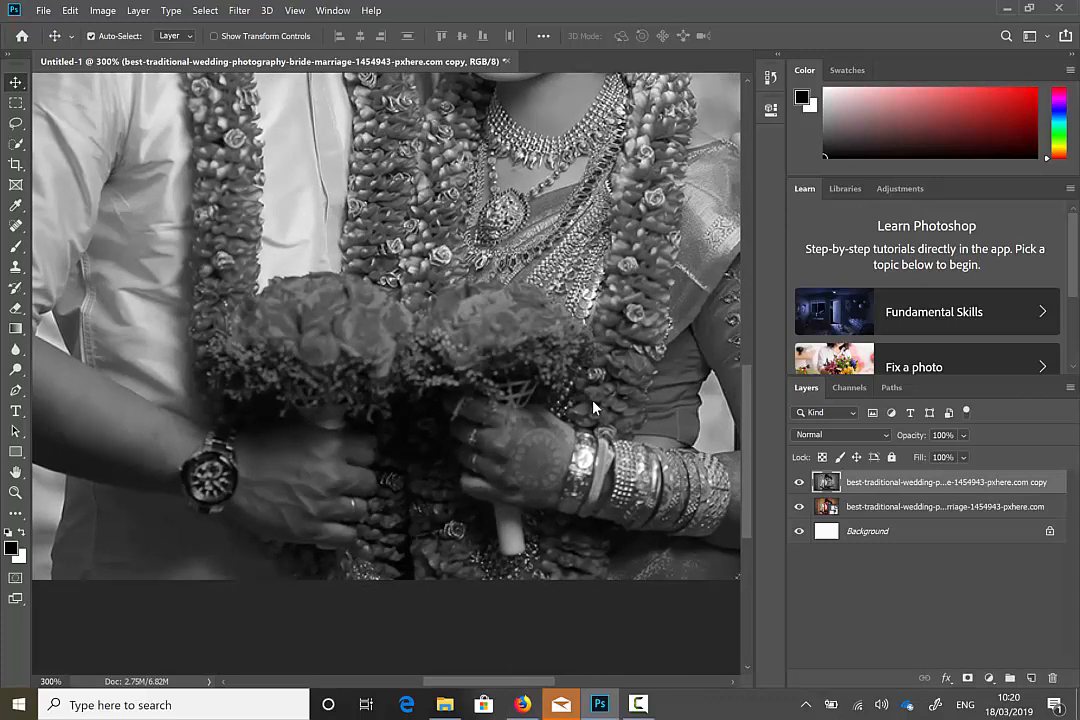
{"action": "key", "text": "s"}
{"action": "key", "text": "j"}
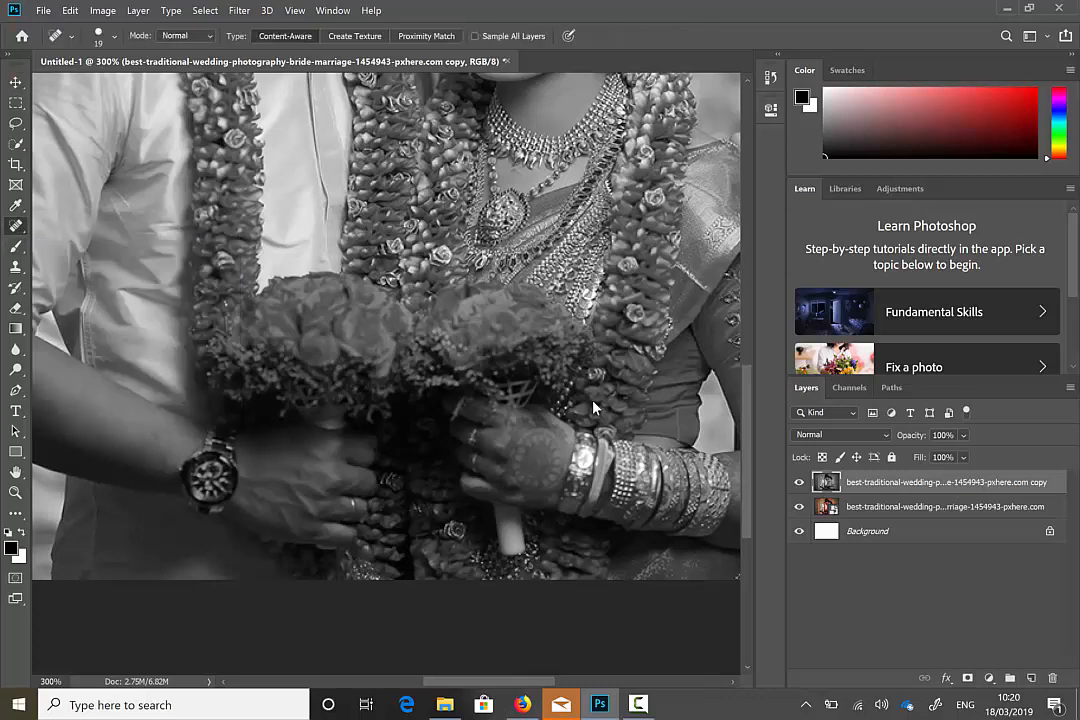
{"action": "mouse_move", "coordinate": [337, 304]}
{"action": "left_mouse_down"}
{"action": "mouse_move", "coordinate": [306, 304]}
{"action": "mouse_move", "coordinate": [352, 318]}
{"action": "mouse_move", "coordinate": [338, 303]}
{"action": "mouse_move", "coordinate": [352, 322]}
{"action": "left_mouse_up"}
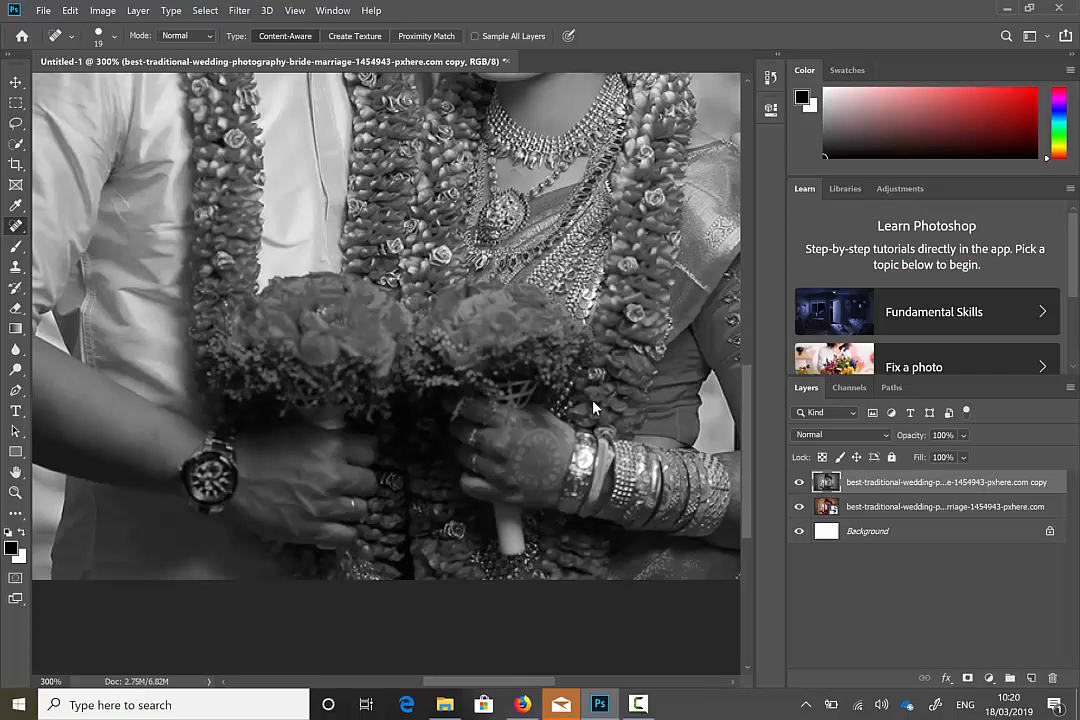
Step: Erase the outer flowers and foliage of the groom's bouquet from the black-and-white layer with the 13 px hard Eraser
{"action": "right_click", "coordinate": [15, 225]}
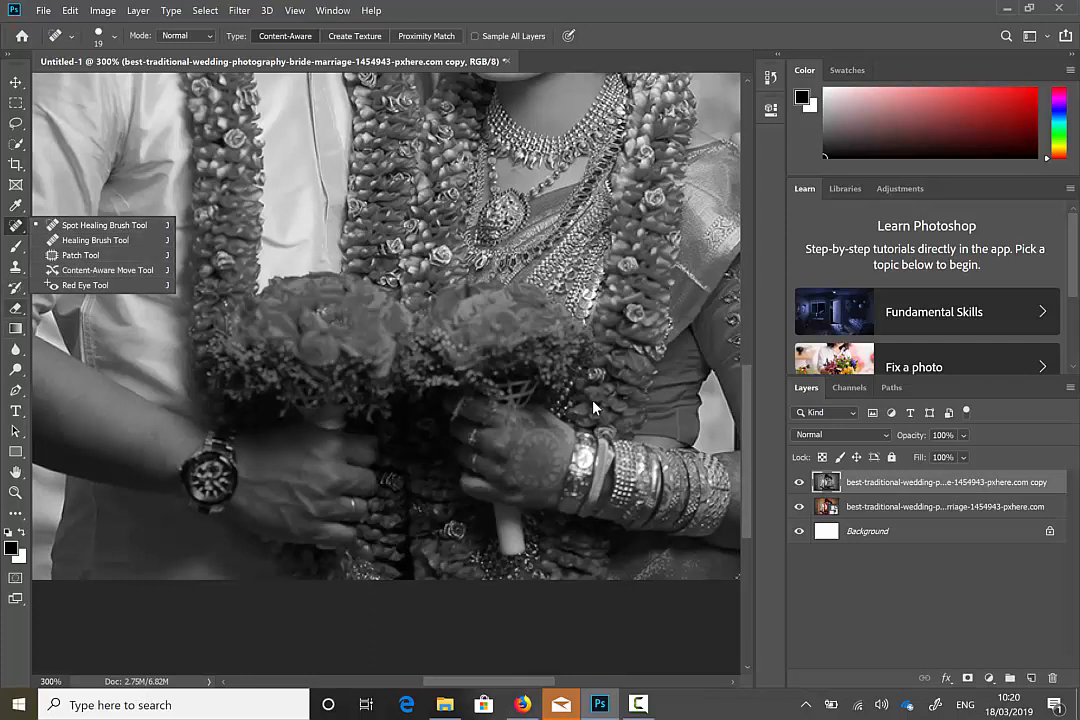
{"action": "left_click", "coordinate": [15, 308]}
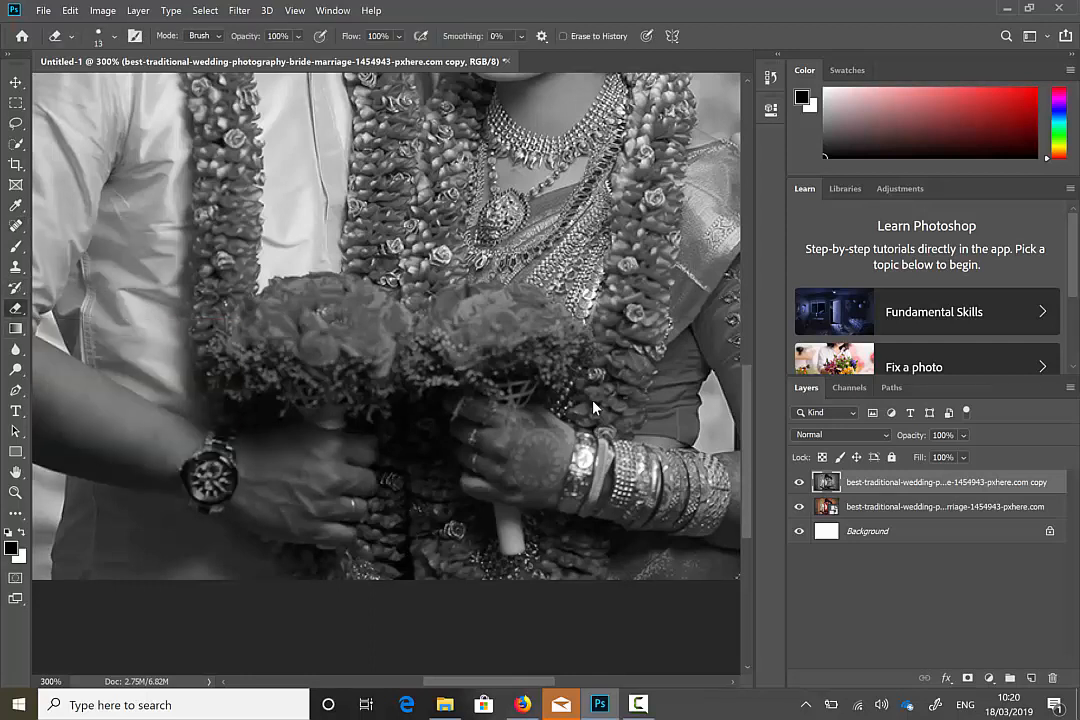
{"action": "mouse_move", "coordinate": [330, 284]}
{"action": "left_mouse_down"}
{"action": "mouse_move", "coordinate": [295, 298]}
{"action": "mouse_move", "coordinate": [298, 318]}
{"action": "mouse_move", "coordinate": [285, 300]}
{"action": "mouse_move", "coordinate": [272, 310]}
{"action": "mouse_move", "coordinate": [268, 296]}
{"action": "mouse_move", "coordinate": [280, 315]}
{"action": "mouse_move", "coordinate": [282, 288]}
{"action": "mouse_move", "coordinate": [315, 280]}
{"action": "mouse_move", "coordinate": [377, 298]}
{"action": "mouse_move", "coordinate": [404, 325]}
{"action": "mouse_move", "coordinate": [390, 375]}
{"action": "left_mouse_up"}
{"action": "left_click_drag", "start_coordinate": [285, 303], "coordinate": [212, 275]}
{"action": "mouse_move", "coordinate": [250, 318]}
{"action": "left_mouse_down"}
{"action": "mouse_move", "coordinate": [232, 352]}
{"action": "mouse_move", "coordinate": [262, 362]}
{"action": "mouse_move", "coordinate": [246, 372]}
{"action": "mouse_move", "coordinate": [278, 381]}
{"action": "mouse_move", "coordinate": [270, 312]}
{"action": "mouse_move", "coordinate": [296, 284]}
{"action": "left_mouse_up"}
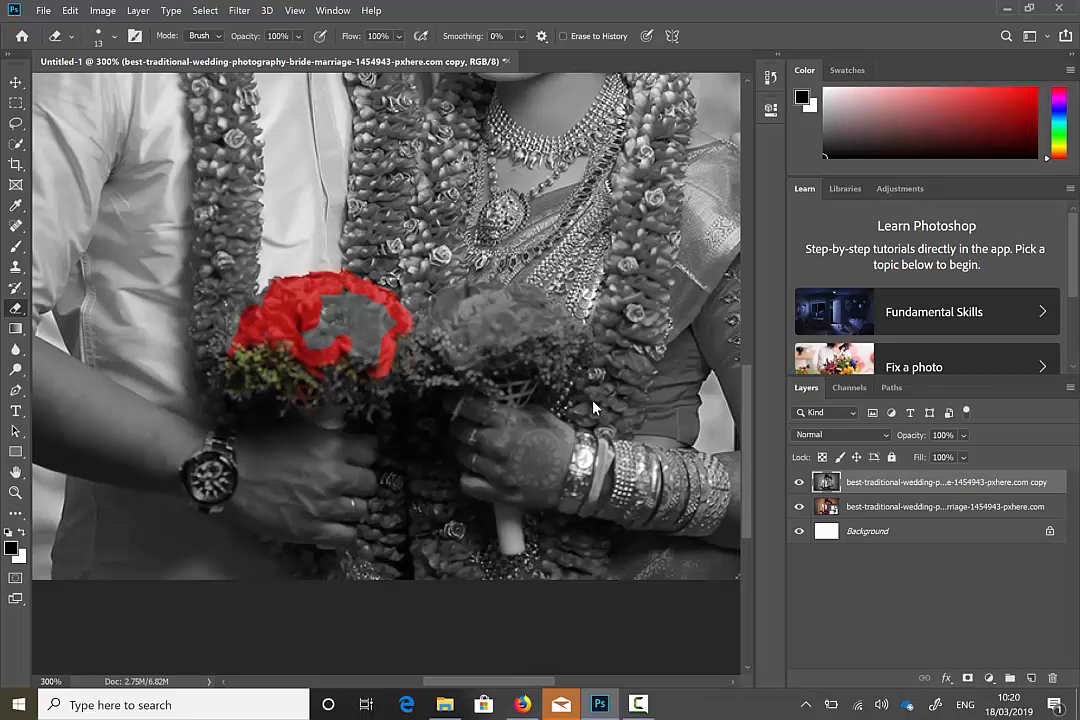
Step: Set the Eraser to a 28 px Soft Round brush with 7% hardness and erase the remaining grey over both bouquets
{"action": "left_click", "coordinate": [114, 36]}
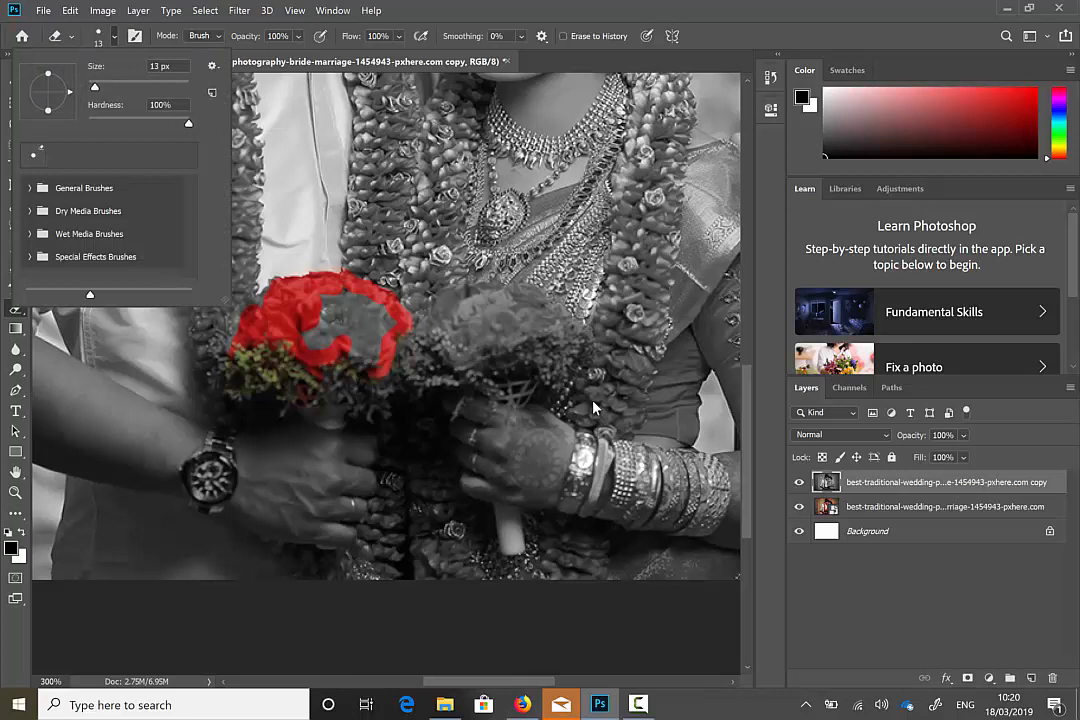
{"action": "left_click", "coordinate": [30, 188]}
{"action": "left_click", "coordinate": [110, 215]}
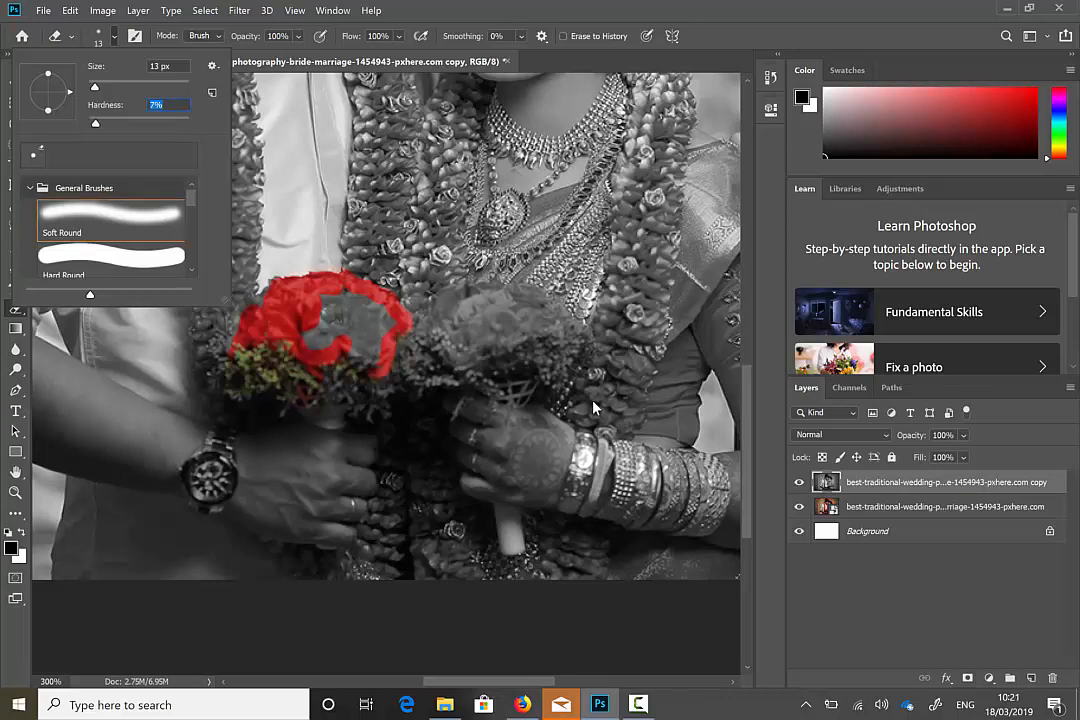
{"action": "mouse_move", "coordinate": [330, 330]}
{"action": "left_mouse_down"}
{"action": "mouse_move", "coordinate": [342, 306]}
{"action": "mouse_move", "coordinate": [370, 342]}
{"action": "mouse_move", "coordinate": [380, 318]}
{"action": "mouse_move", "coordinate": [390, 326]}
{"action": "left_mouse_up"}
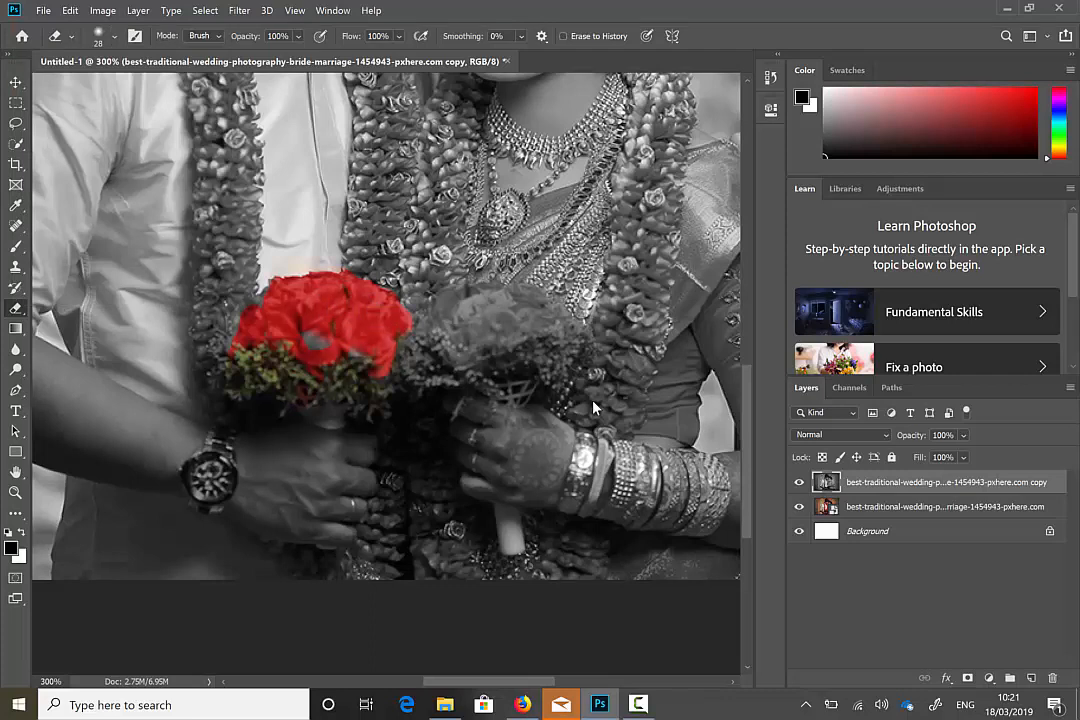
{"action": "mouse_move", "coordinate": [400, 340]}
{"action": "left_mouse_down"}
{"action": "mouse_move", "coordinate": [268, 288]}
{"action": "mouse_move", "coordinate": [348, 298]}
{"action": "left_mouse_up"}
{"action": "mouse_move", "coordinate": [420, 322]}
{"action": "left_mouse_down"}
{"action": "mouse_move", "coordinate": [536, 308]}
{"action": "mouse_move", "coordinate": [528, 295]}
{"action": "mouse_move", "coordinate": [562, 330]}
{"action": "mouse_move", "coordinate": [545, 350]}
{"action": "mouse_move", "coordinate": [514, 338]}
{"action": "mouse_move", "coordinate": [537, 330]}
{"action": "mouse_move", "coordinate": [461, 360]}
{"action": "left_mouse_up"}
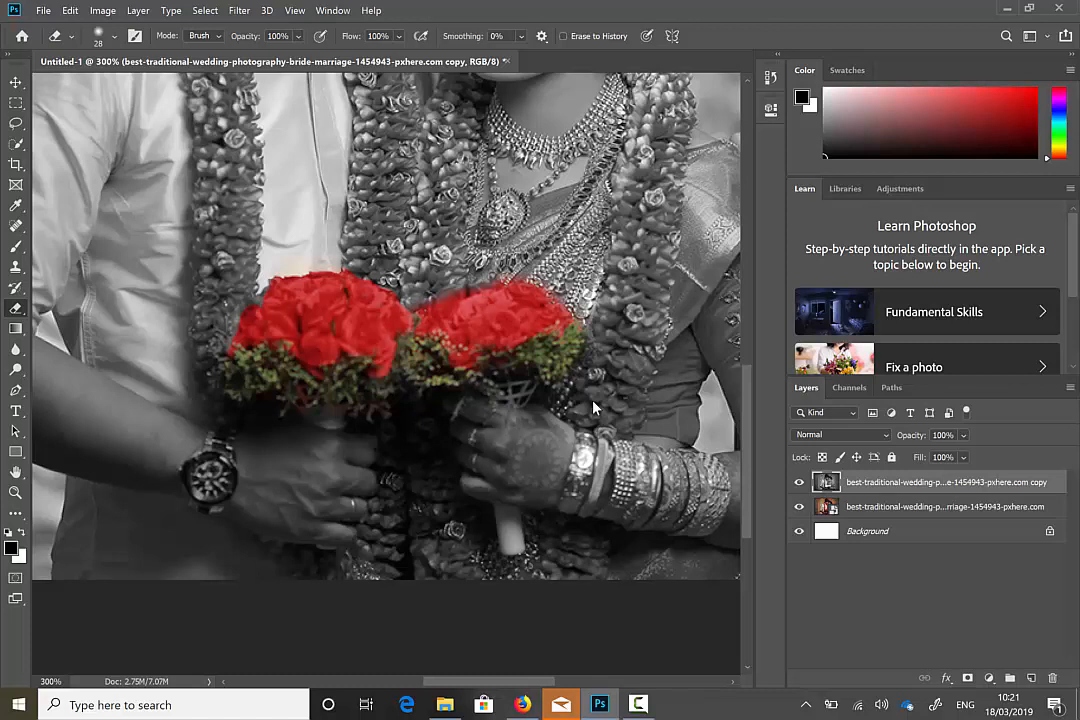
Step: Toggle the original colour photo layer off and on to check the erased areas, and inspect both bouquets and the whole picture
{"action": "key", "text": "ctrl+z"}
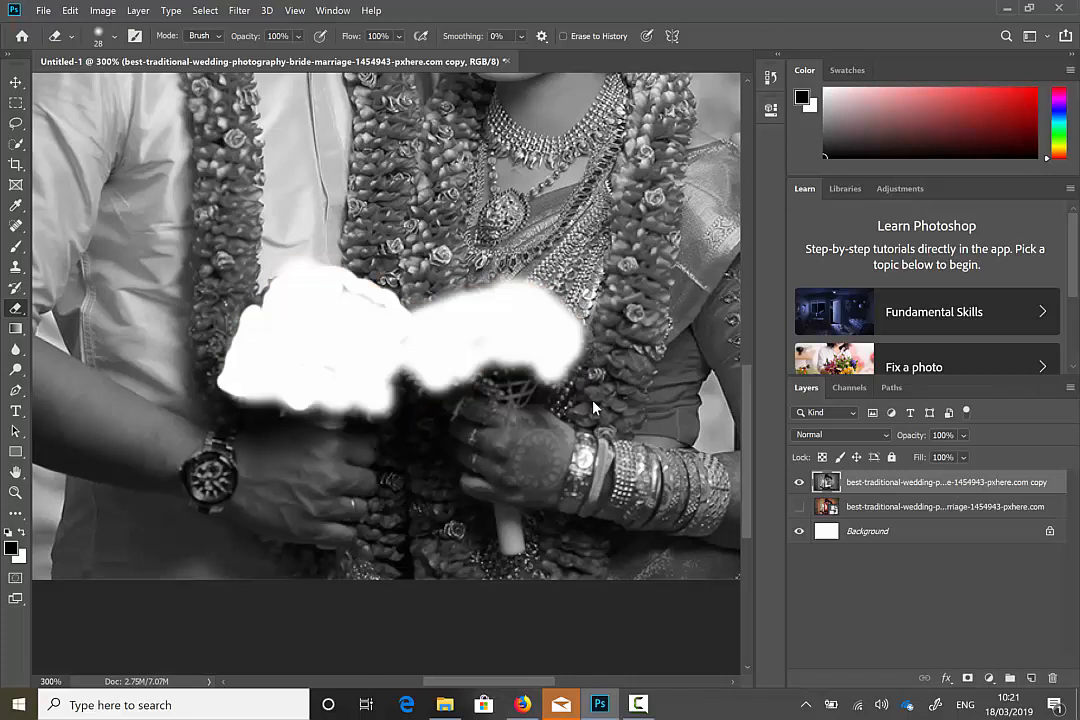
{"action": "key", "text": "alt+comma"}
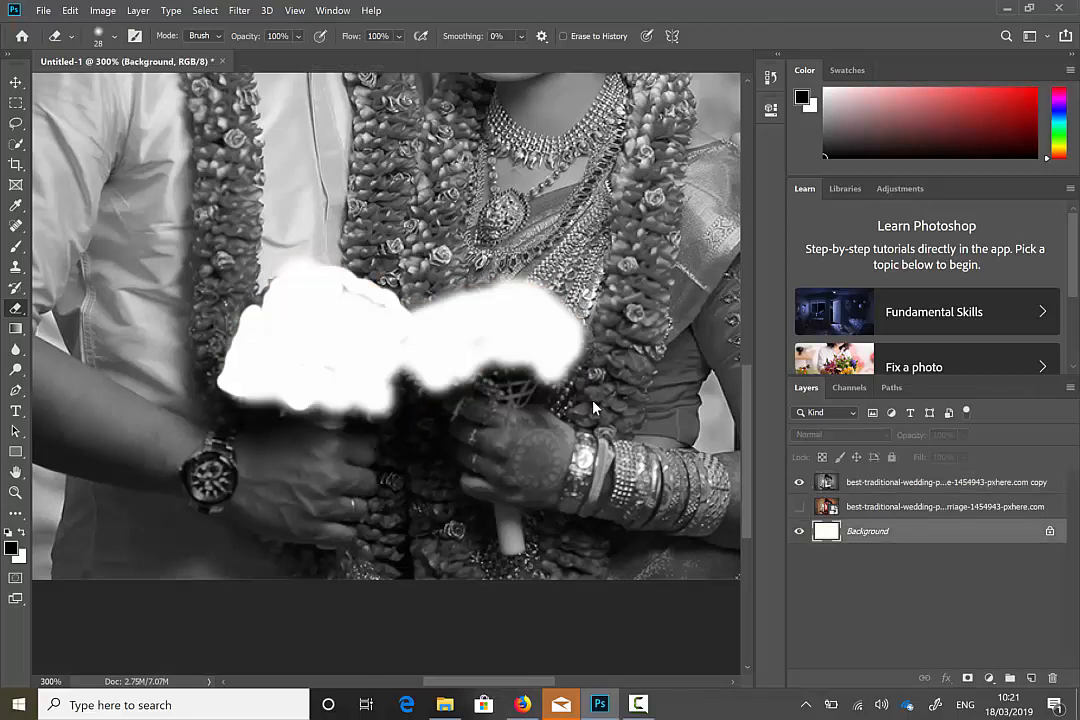
{"action": "key", "text": "ctrl+shift+z"}
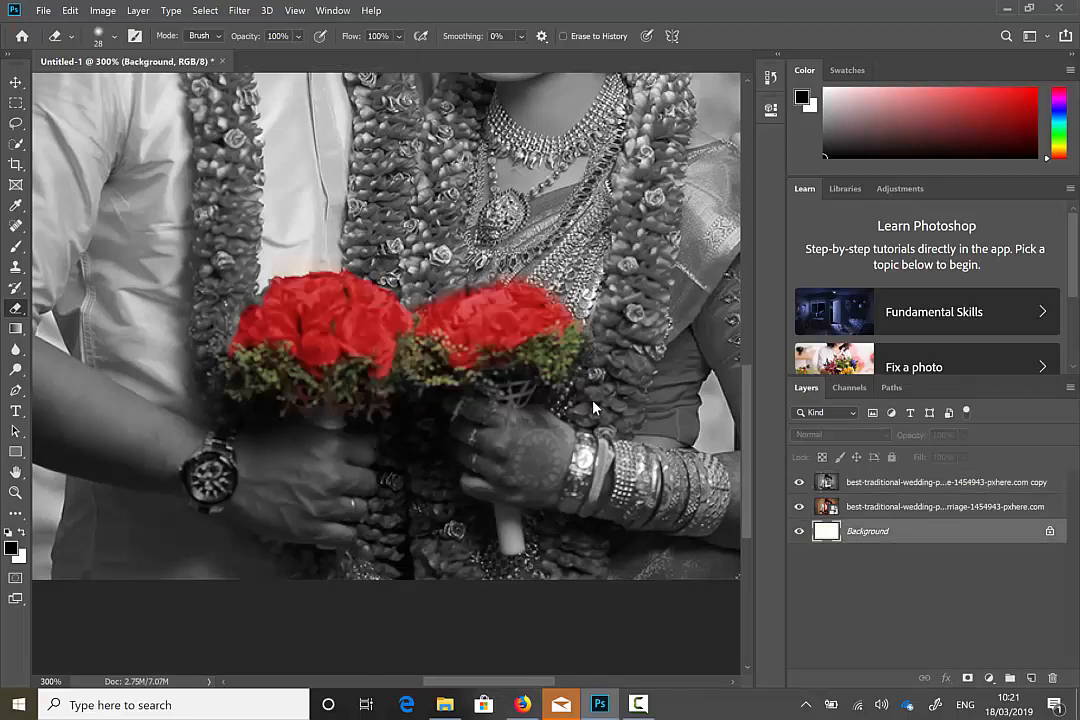
{"action": "key", "text": "ctrl+z"}
{"action": "key", "text": "ctrl+shift+z"}
{"action": "scroll", "coordinate": [593, 408], "scroll_direction": "down", "scroll_amount": 5}
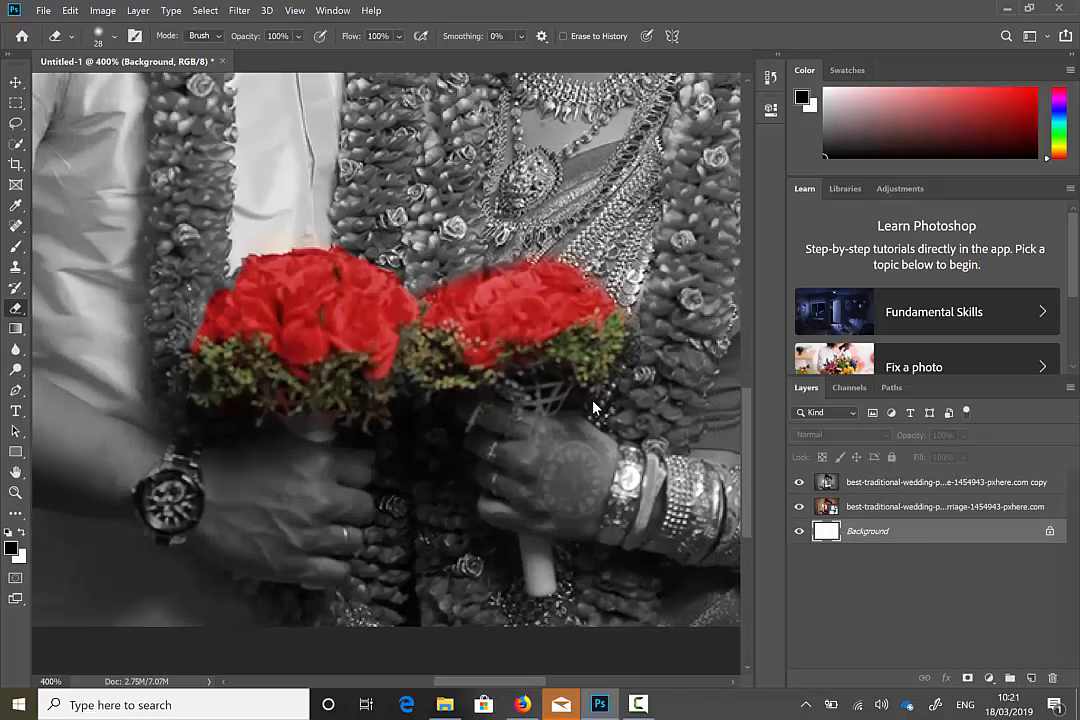
{"action": "scroll", "coordinate": [593, 408], "scroll_direction": "down", "scroll_amount": 1}
{"action": "scroll", "coordinate": [593, 408], "scroll_direction": "up", "scroll_amount": 3}
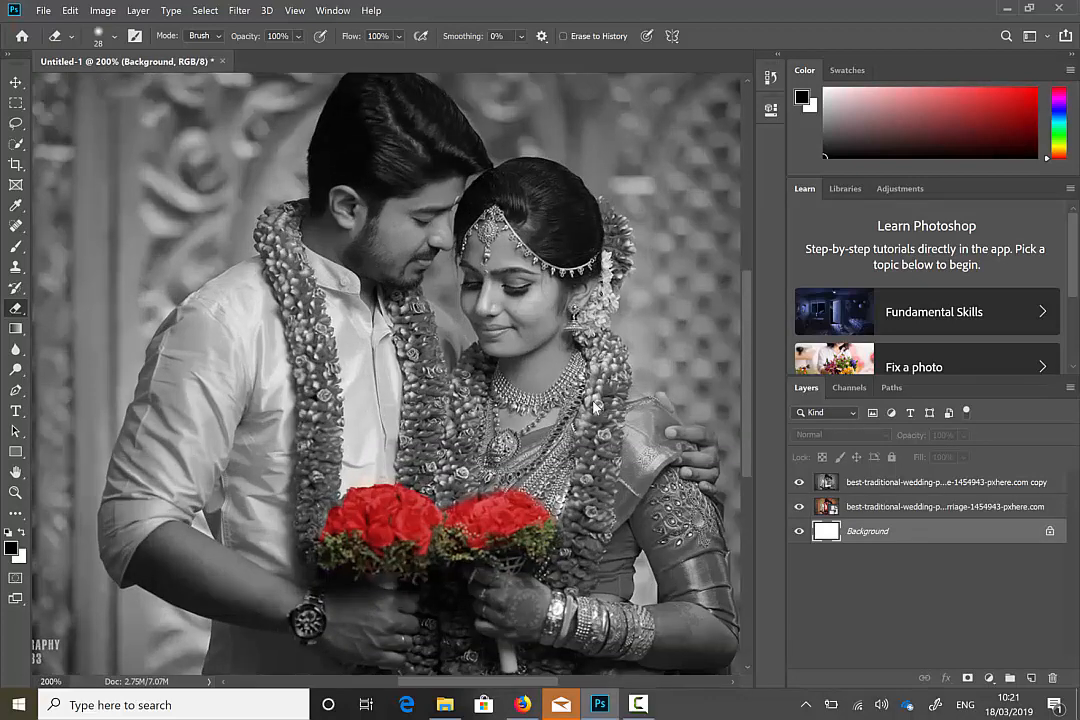
{"action": "scroll", "coordinate": [593, 408], "scroll_direction": "down", "scroll_amount": 2}
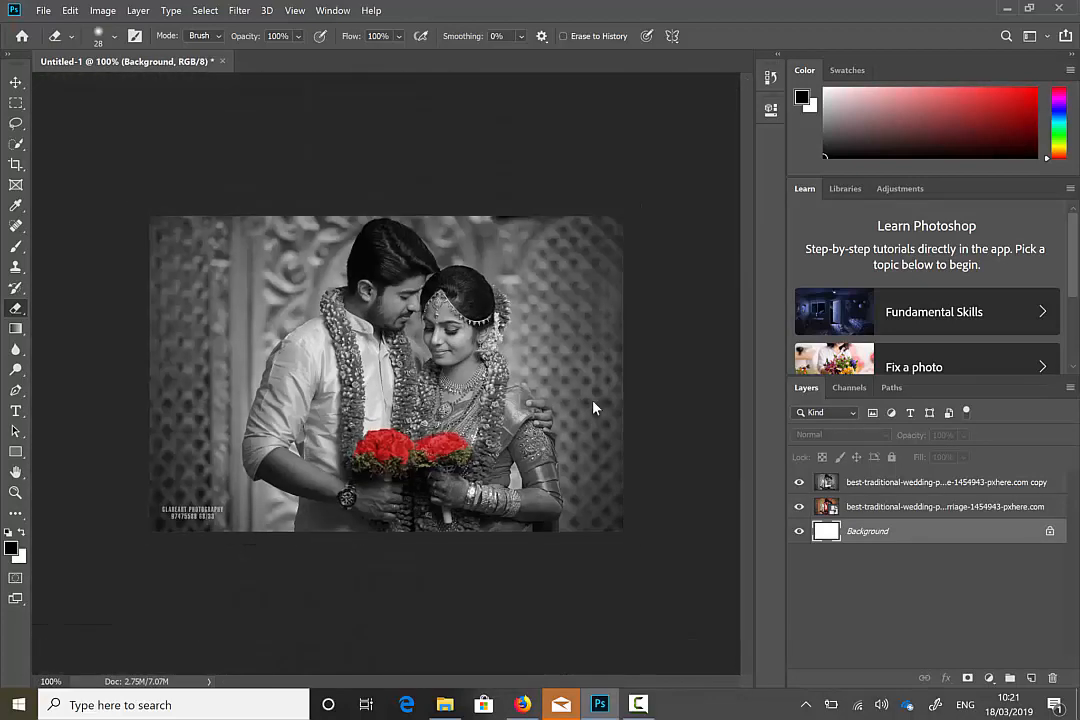